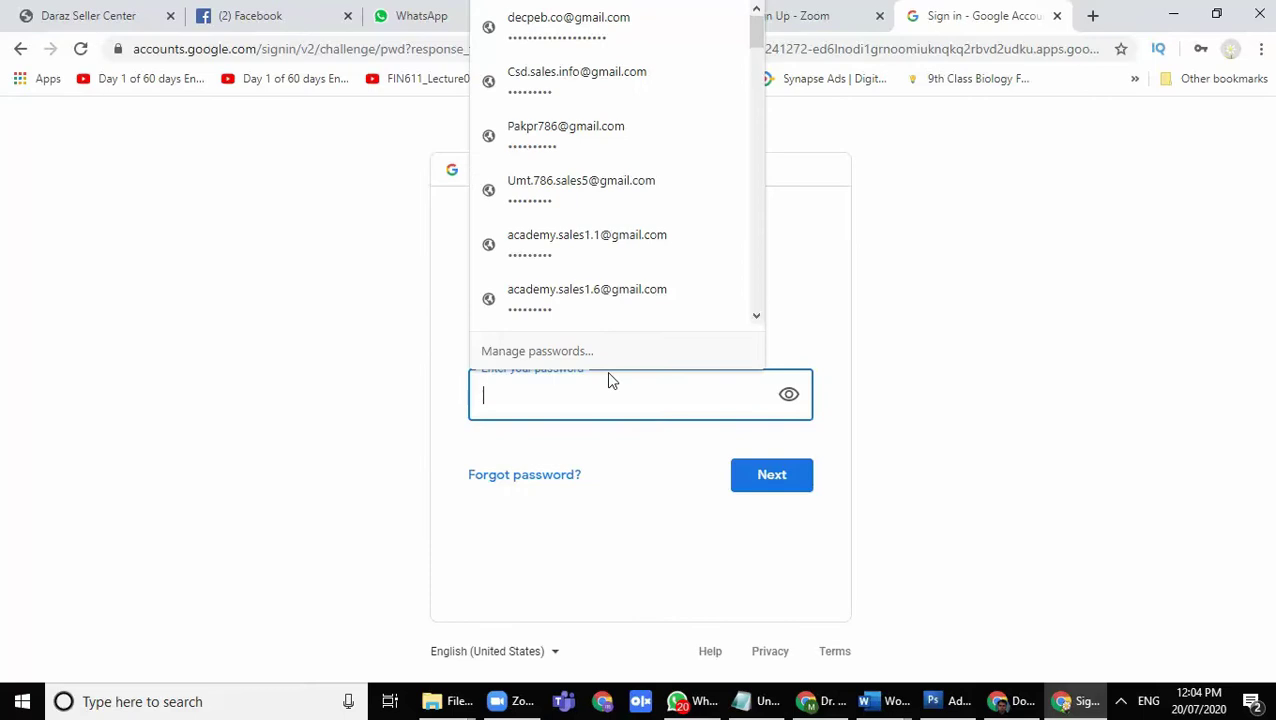
Step: Enter the Google account password on the Sign in with Google page
{"action": "type", "text": "••••••"}
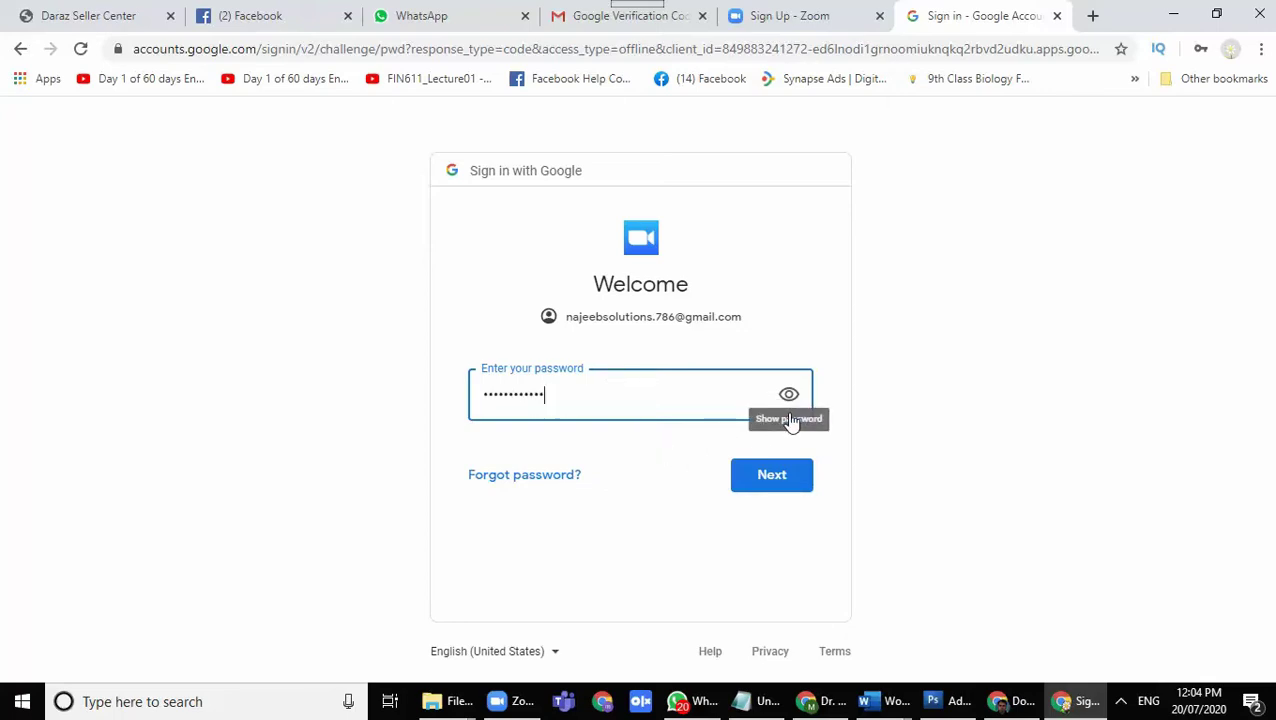
Step: Submit the password, update it in Chrome, and sign in to Zoom with the Google account
{"action": "left_click", "coordinate": [757, 488]}
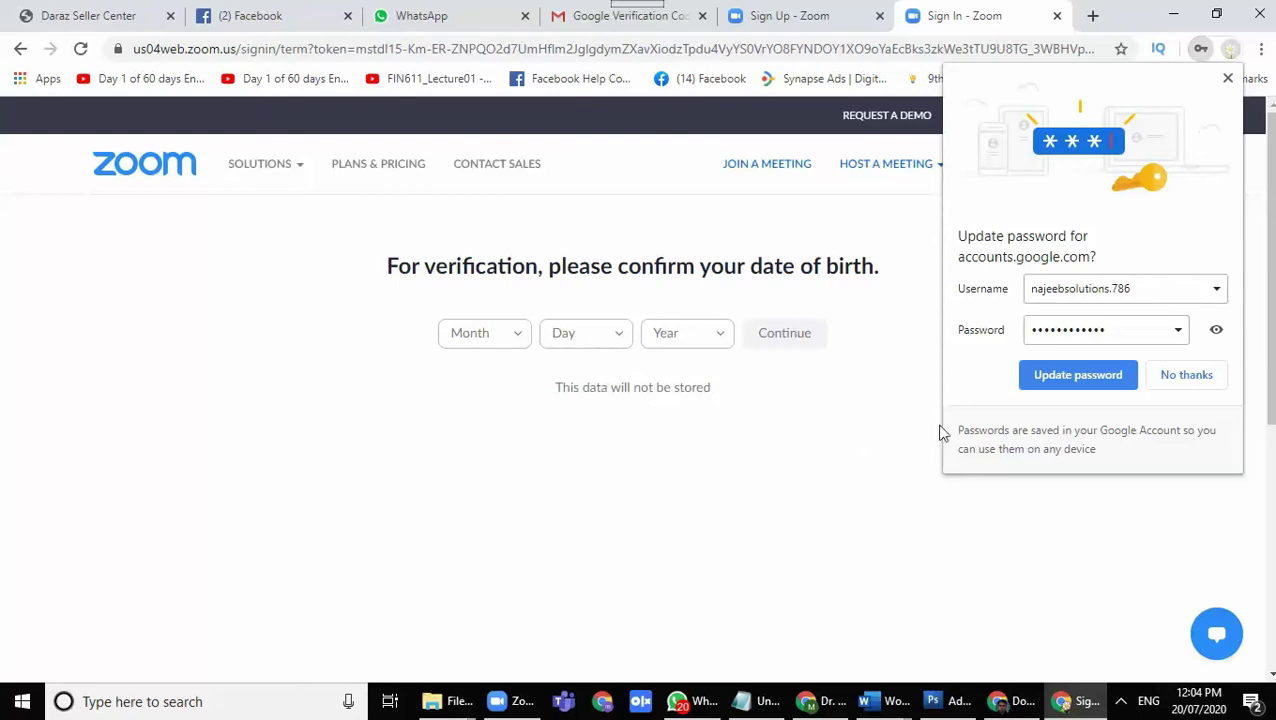
{"action": "left_click", "coordinate": [1048, 376]}
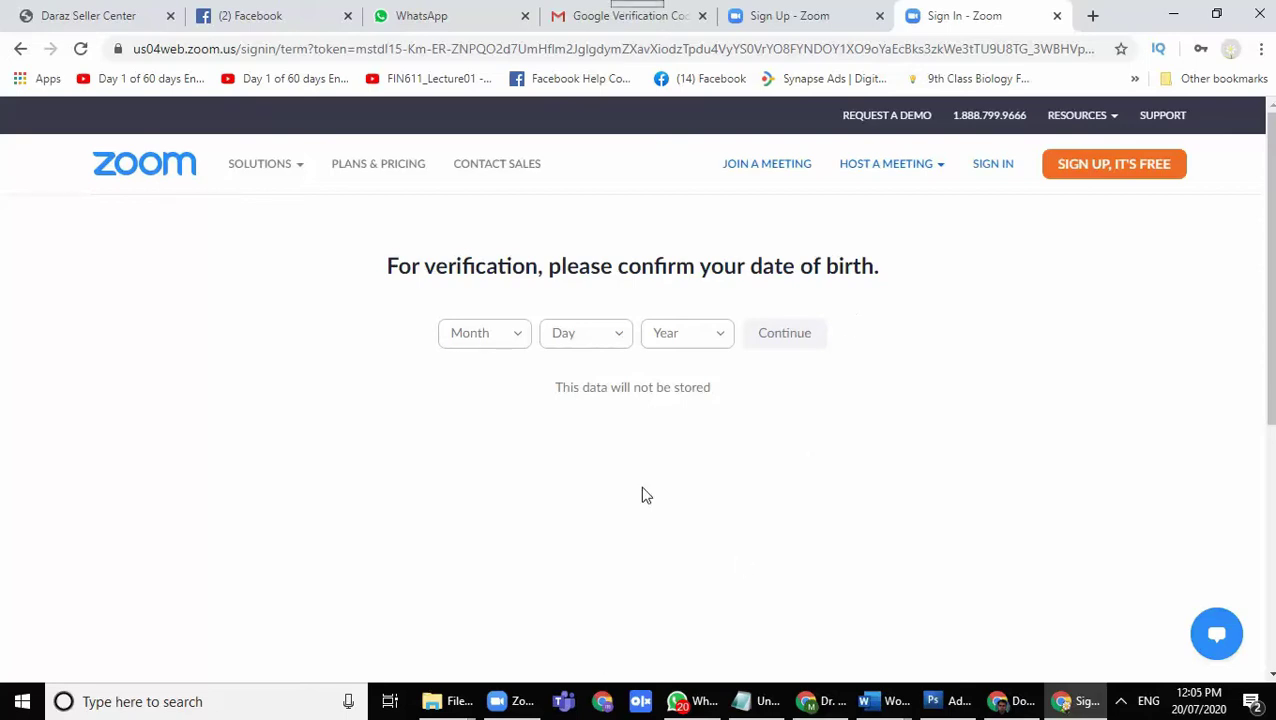
{"action": "left_click", "coordinate": [510, 705]}
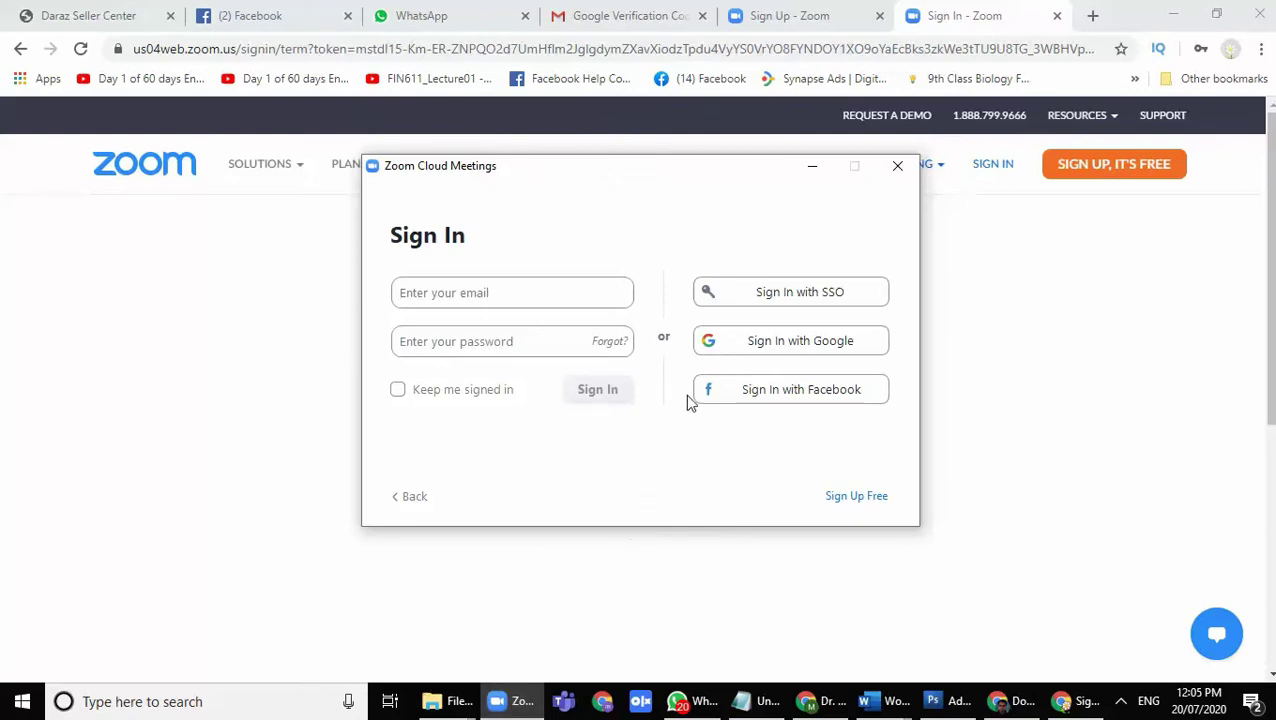
{"action": "left_click", "coordinate": [733, 350]}
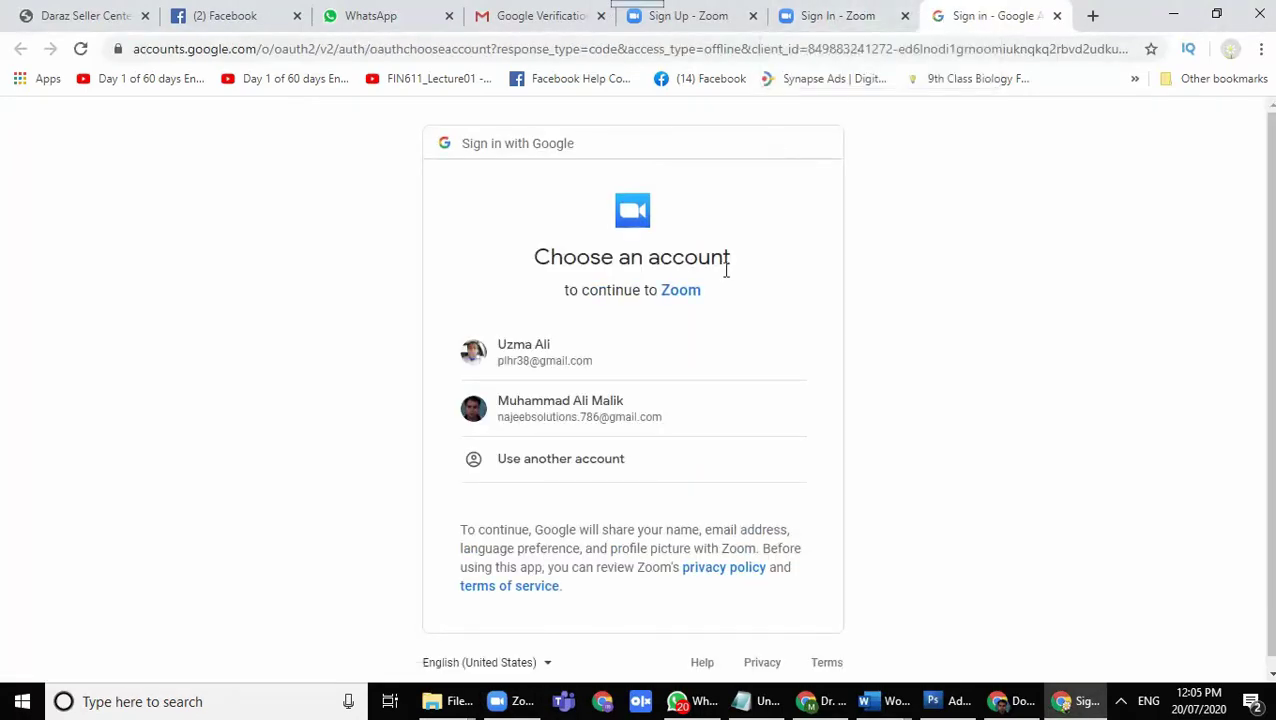
{"action": "left_click", "coordinate": [586, 428]}
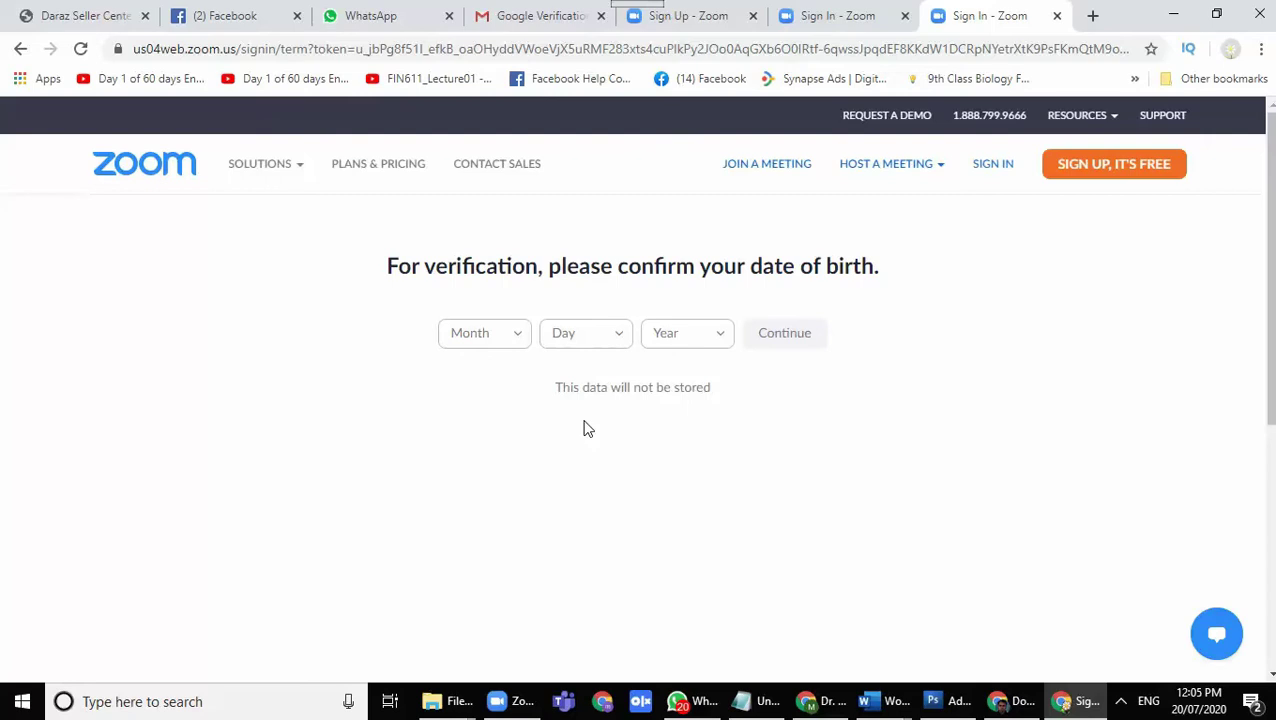
{"action": "left_click", "coordinate": [513, 333]}
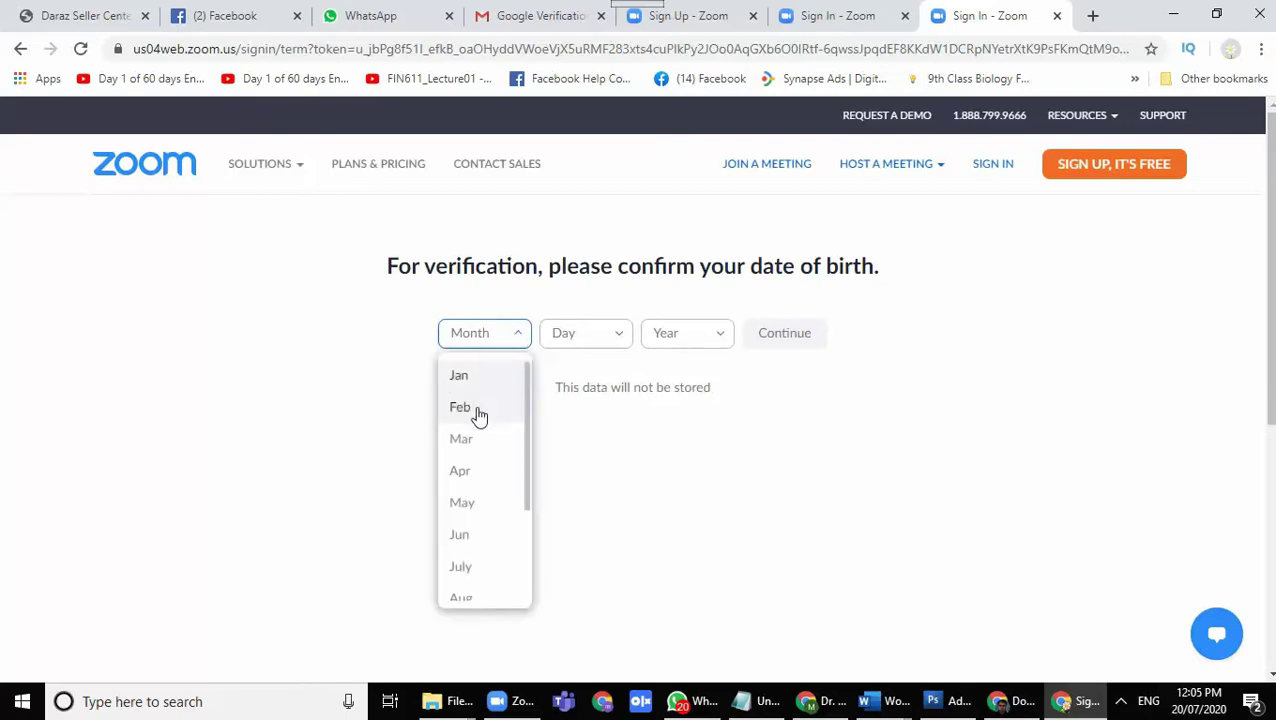
{"action": "left_click", "coordinate": [469, 574]}
{"action": "left_click", "coordinate": [600, 335]}
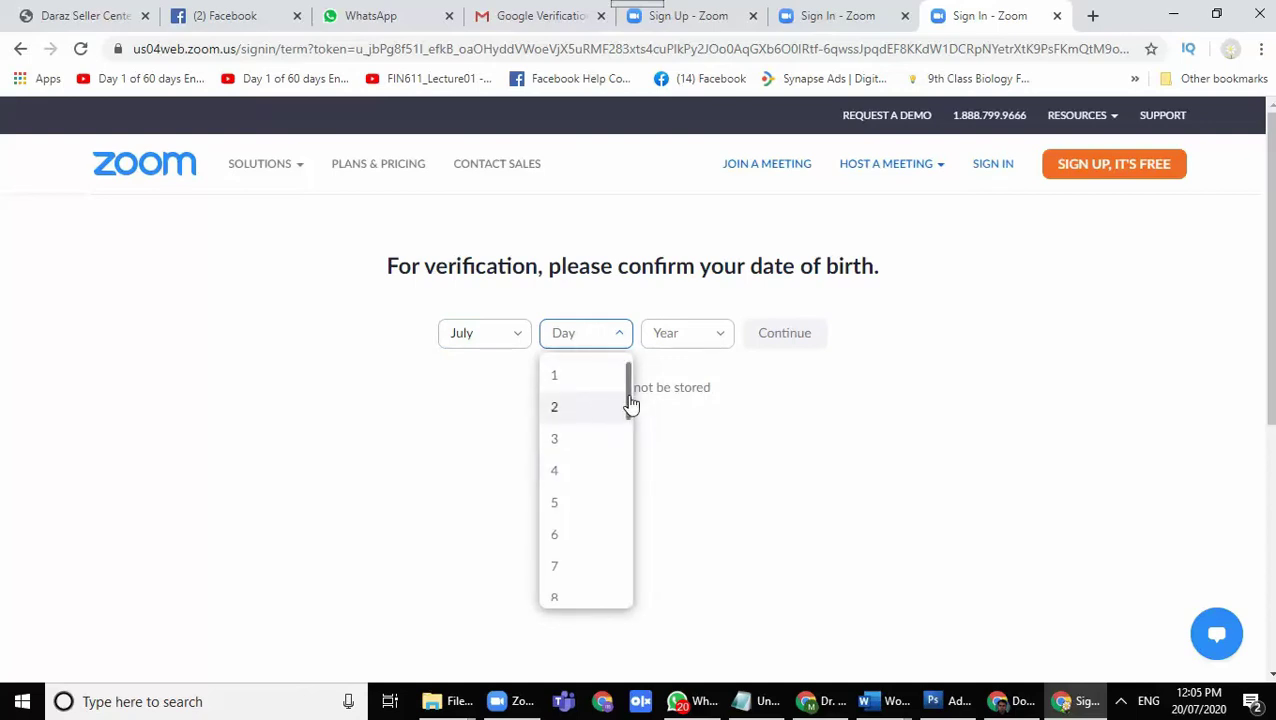
{"action": "left_click_drag", "start_coordinate": [630, 403], "coordinate": [629, 561]}
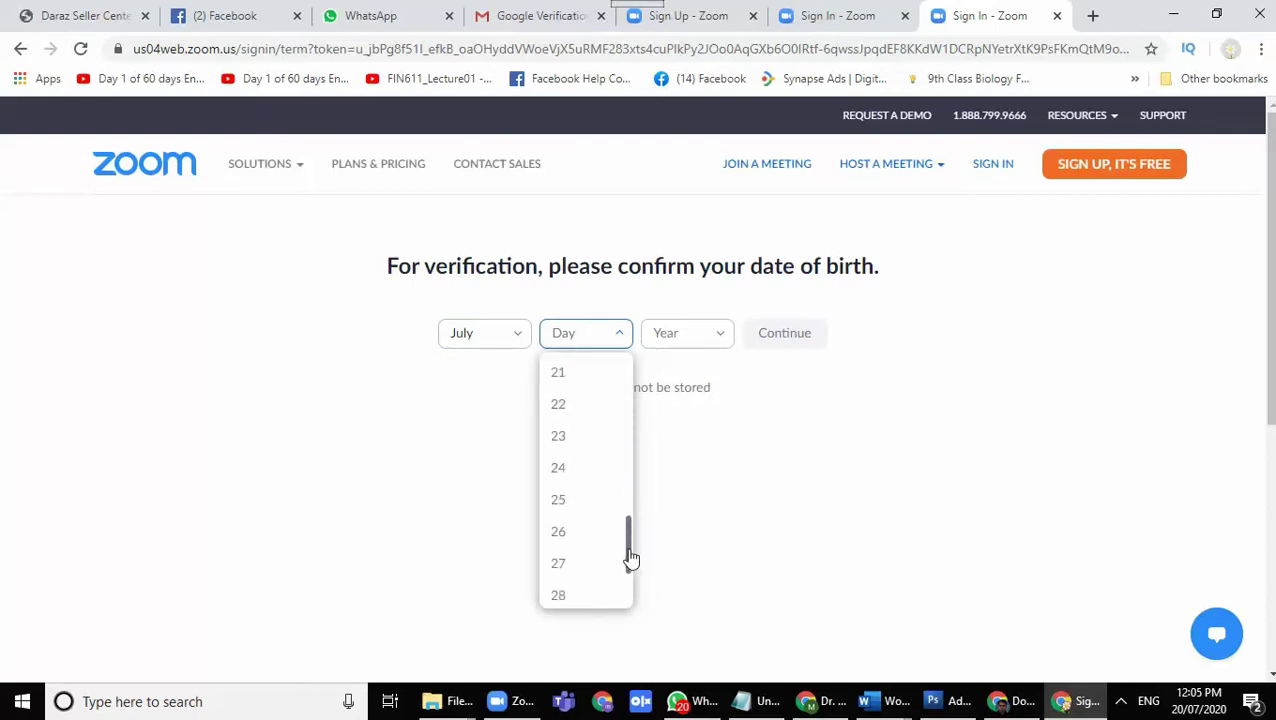
{"action": "left_click", "coordinate": [590, 601]}
{"action": "left_click", "coordinate": [705, 334]}
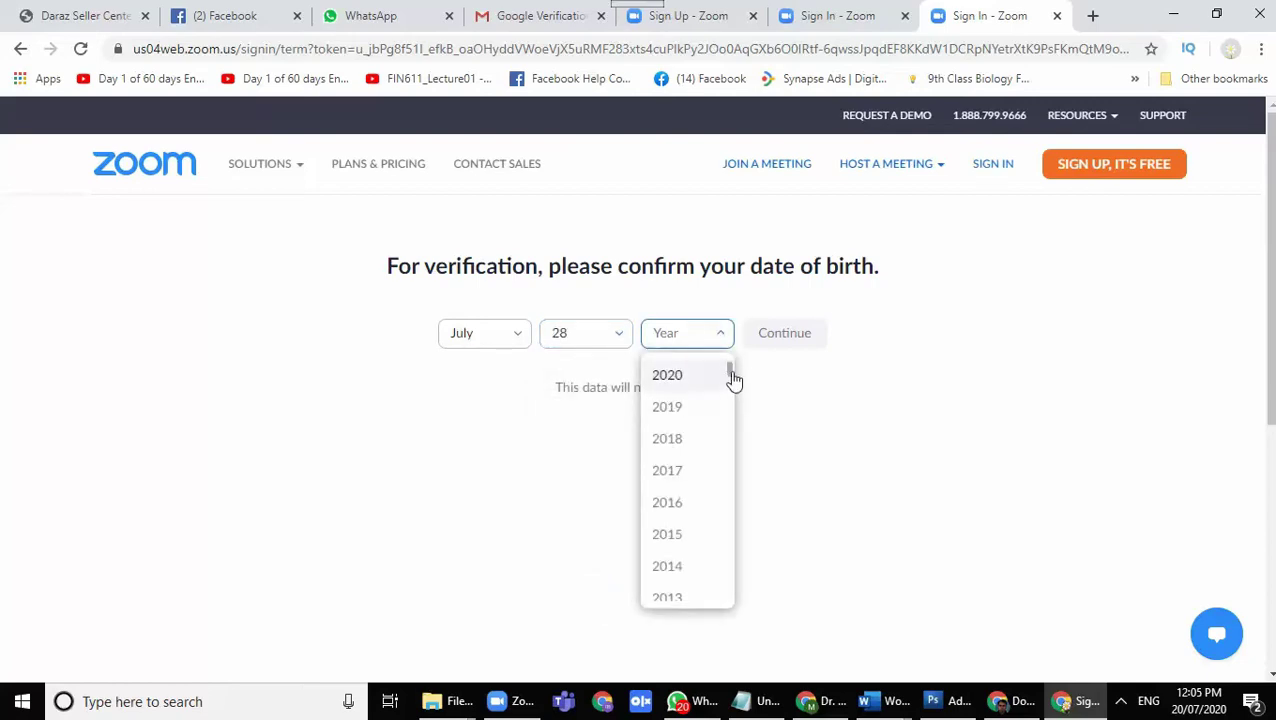
{"action": "left_click_drag", "start_coordinate": [733, 378], "coordinate": [731, 475]}
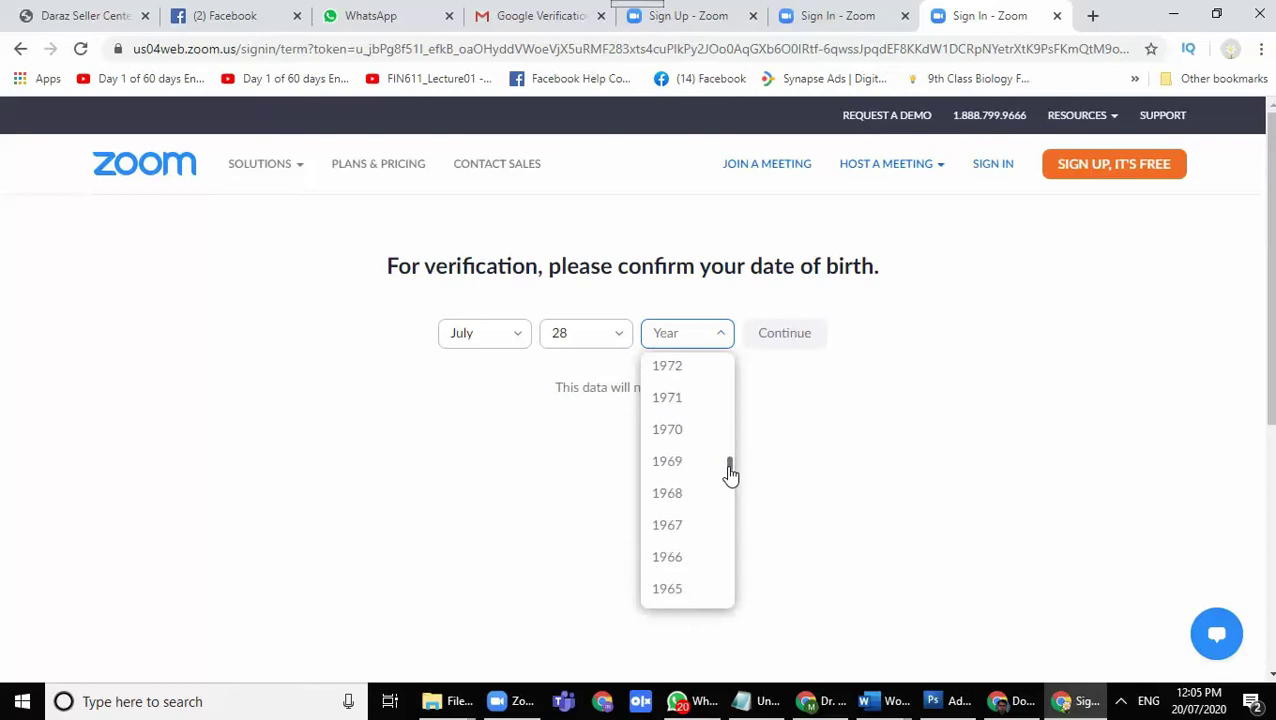
{"action": "left_click", "coordinate": [675, 405]}
{"action": "left_click", "coordinate": [779, 345]}
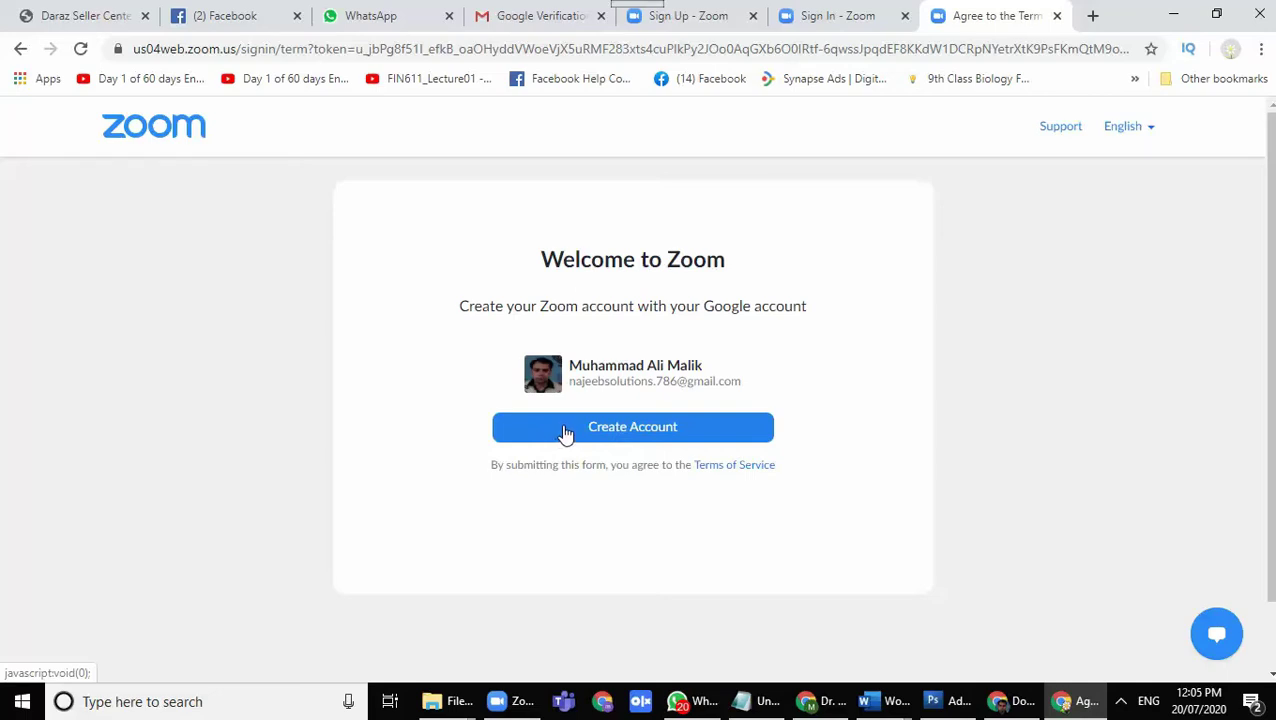
Step: Create the Zoom account from the Google account and launch the Zoom desktop app
{"action": "left_click", "coordinate": [611, 430]}
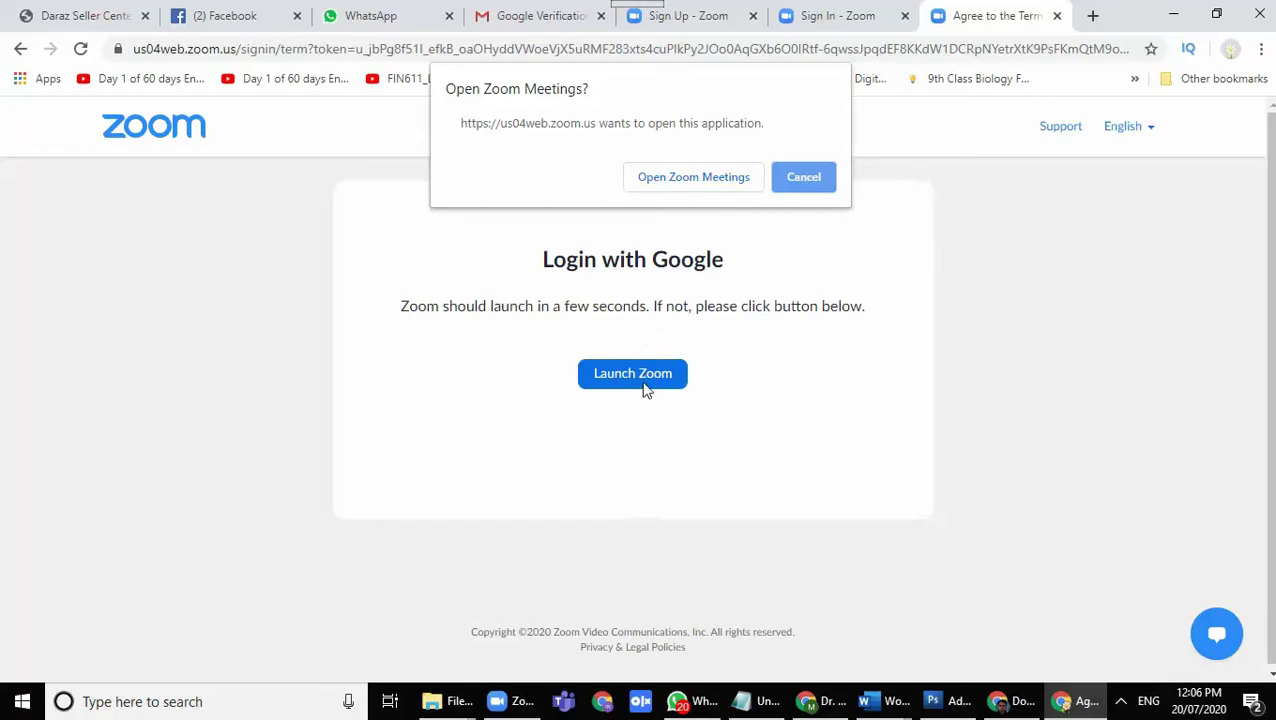
{"action": "left_click", "coordinate": [672, 189]}
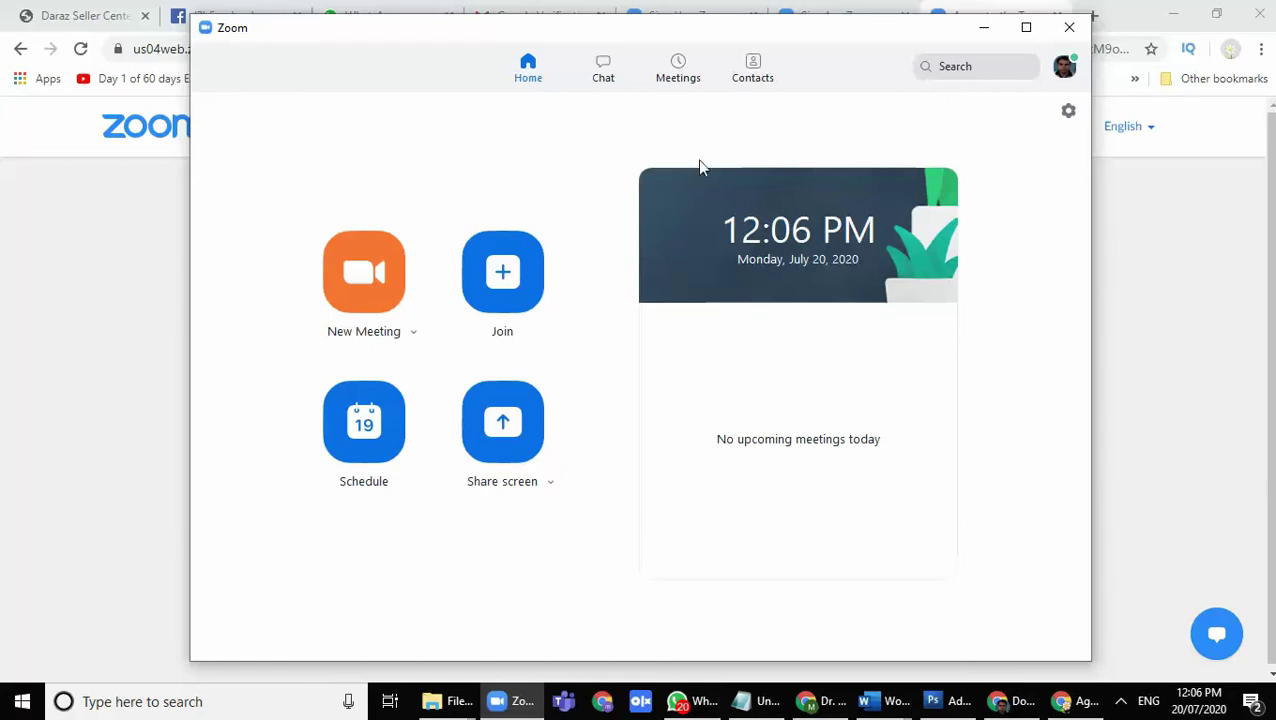
Step: Maximize the Zoom Home window, glance at the profile menu, and start scheduling a meeting
{"action": "left_click", "coordinate": [1026, 27]}
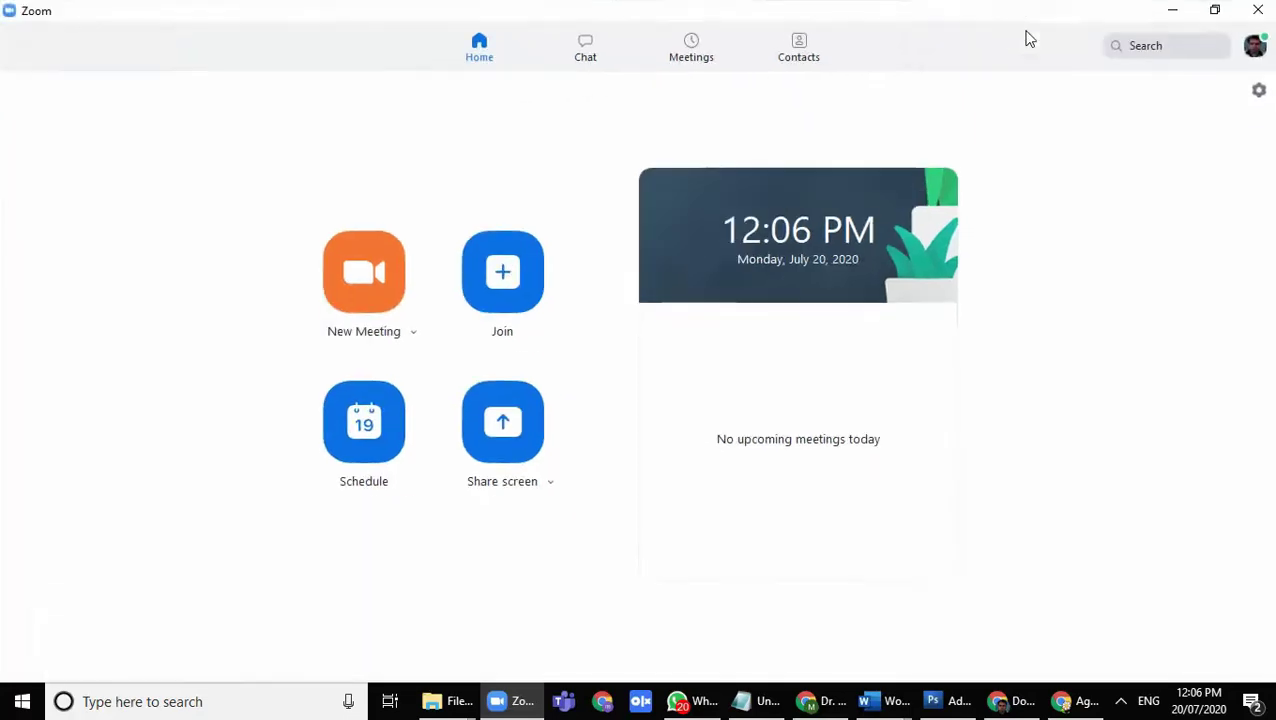
{"action": "left_click", "coordinate": [1255, 60]}
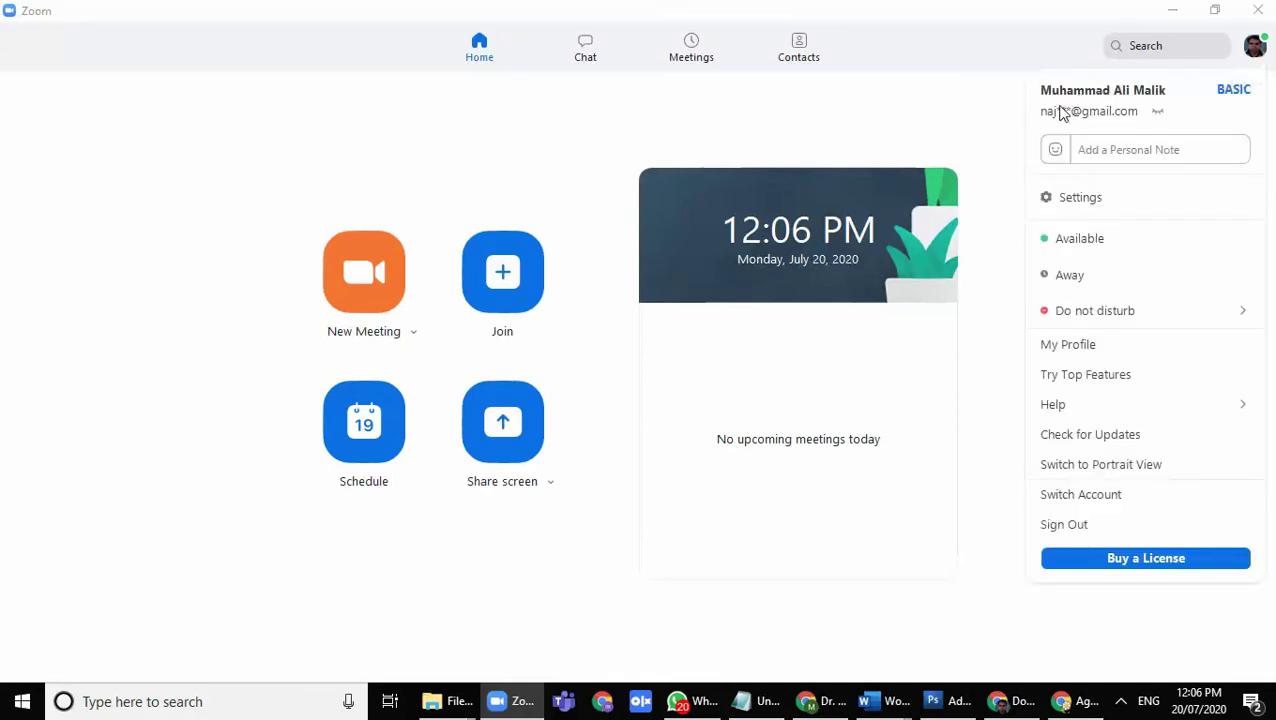
{"action": "left_click", "coordinate": [883, 135]}
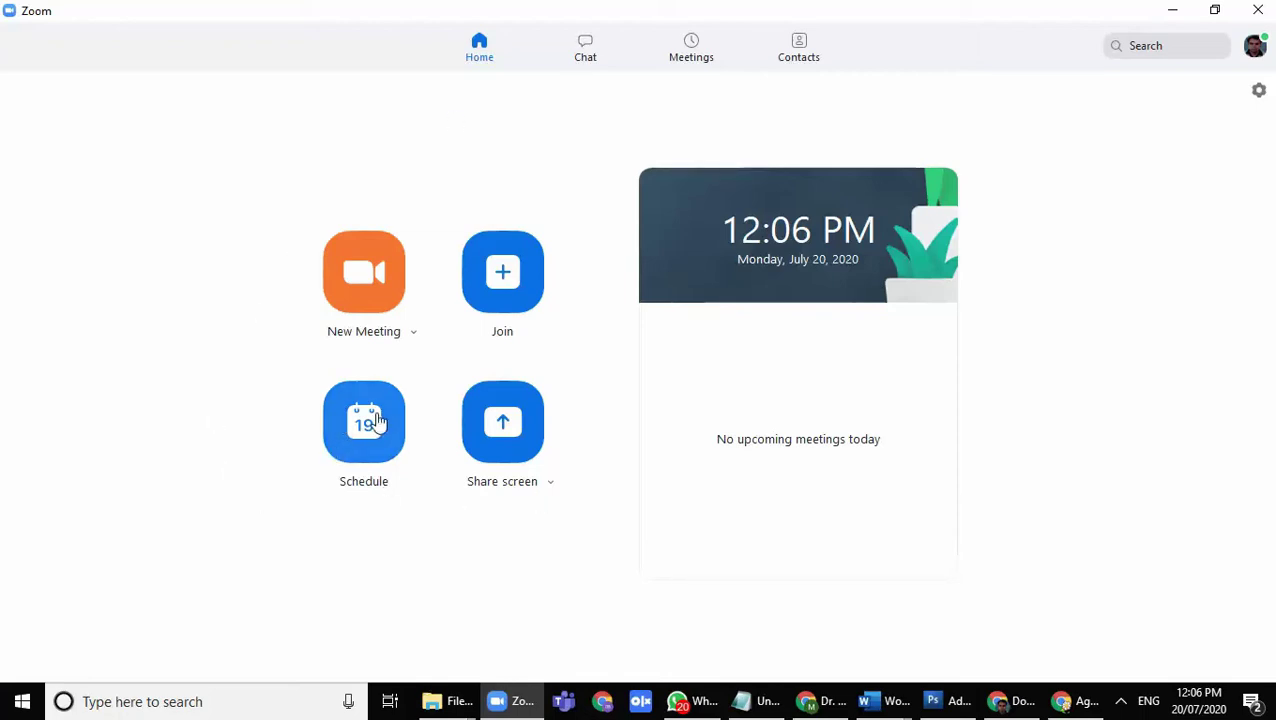
{"action": "left_click", "coordinate": [372, 452]}
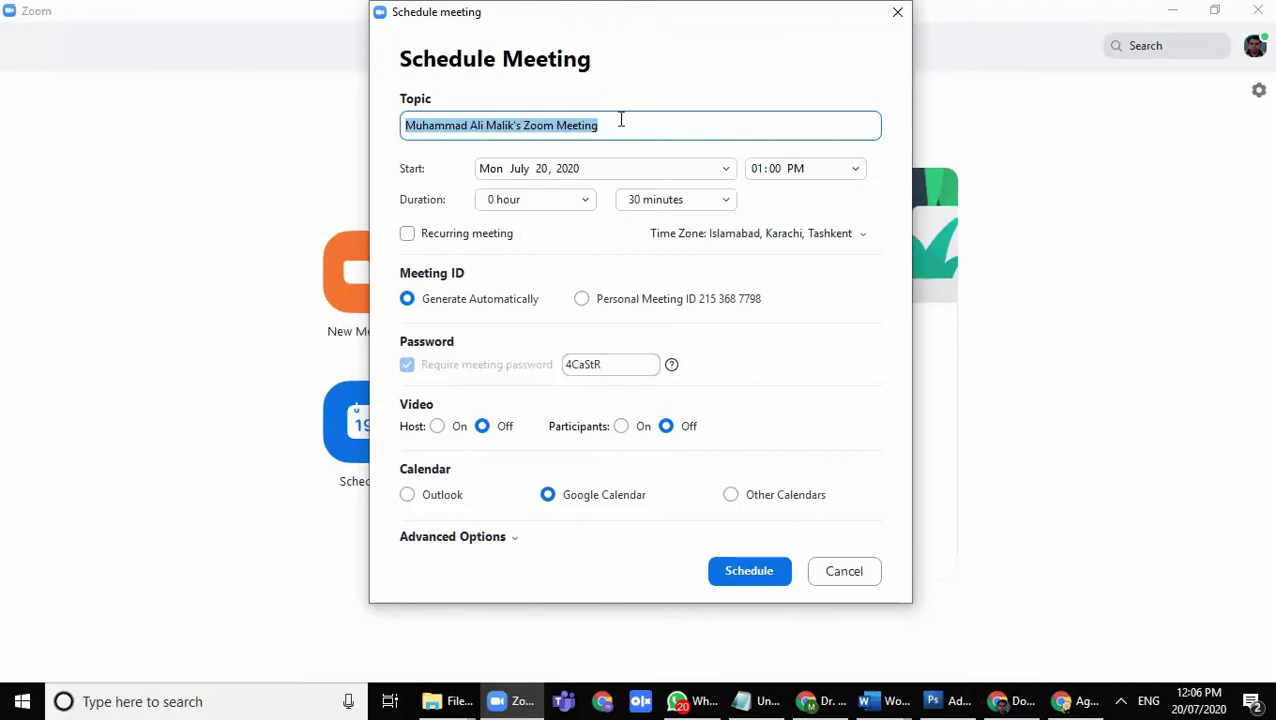
Step: Replace the default meeting topic with 'Cooking Classes -First Session'
{"action": "key", "text": "BackSpace"}
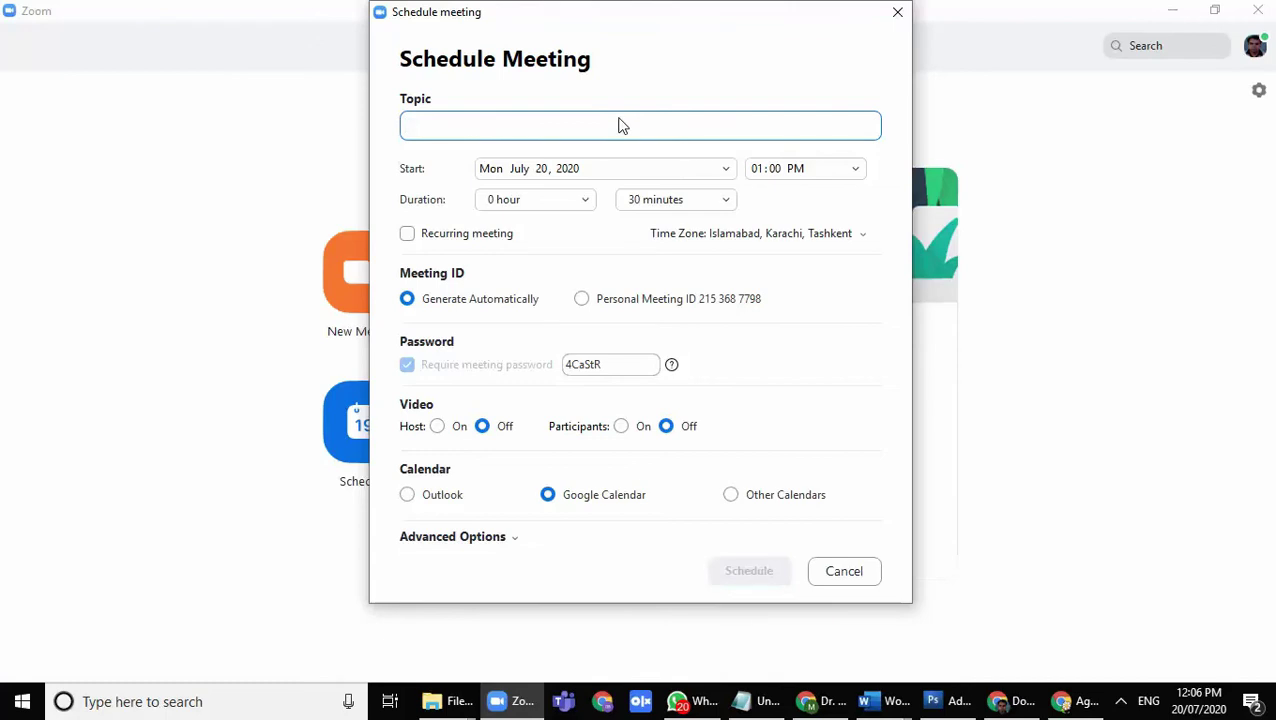
{"action": "type", "text": "Cookin"}
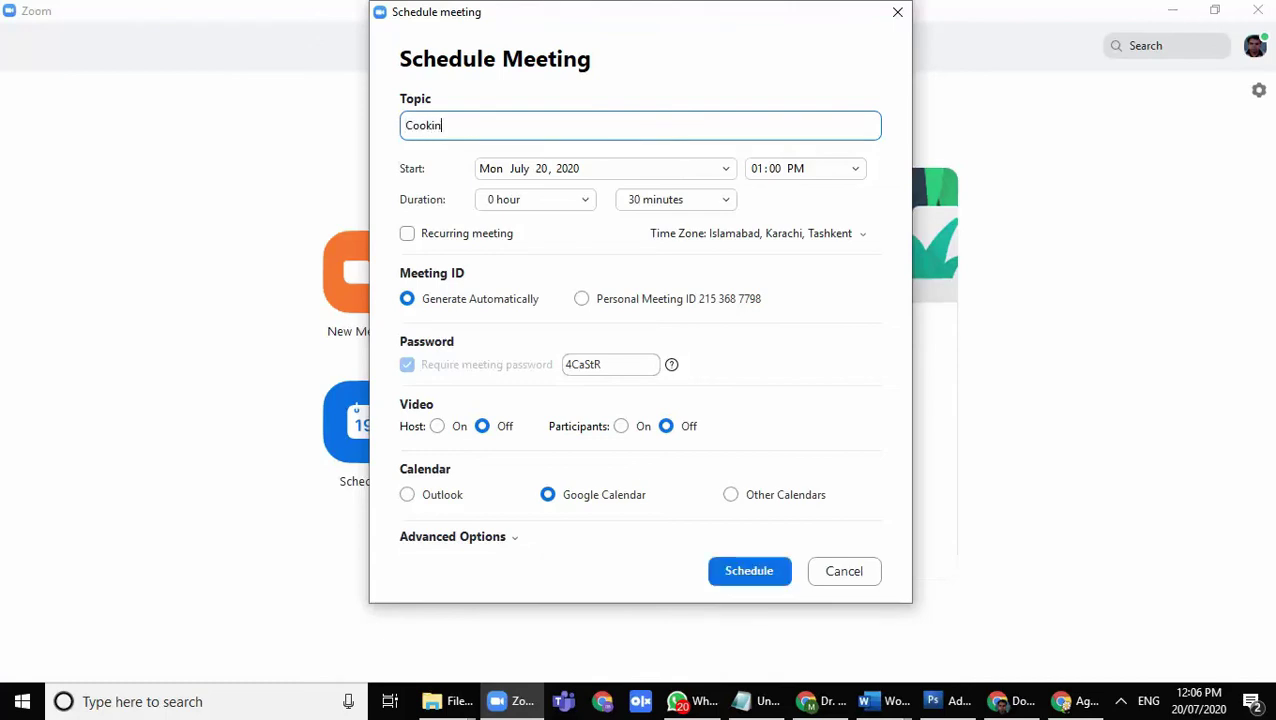
{"action": "type", "text": "g Classes"}
{"action": "type", "text": "-First Session"}
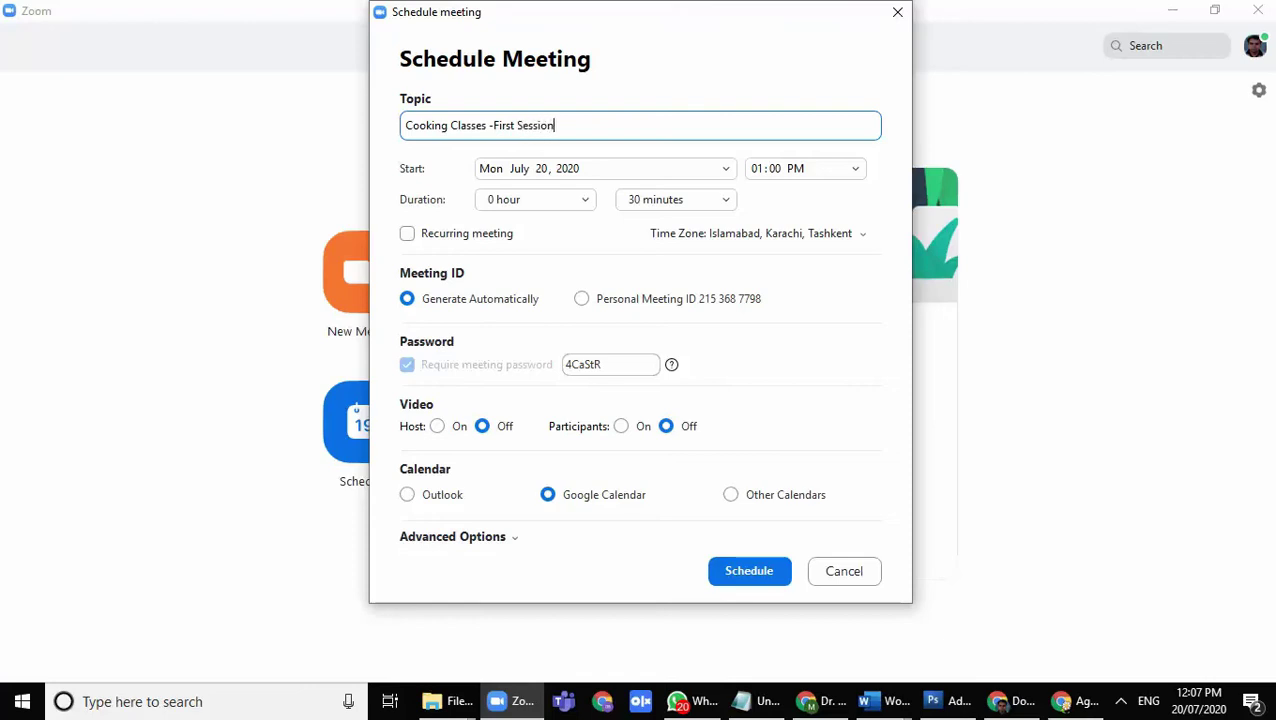
Step: Set the meeting start to July 20 at 12:15 PM with a 45-minute duration
{"action": "left_click", "coordinate": [647, 176]}
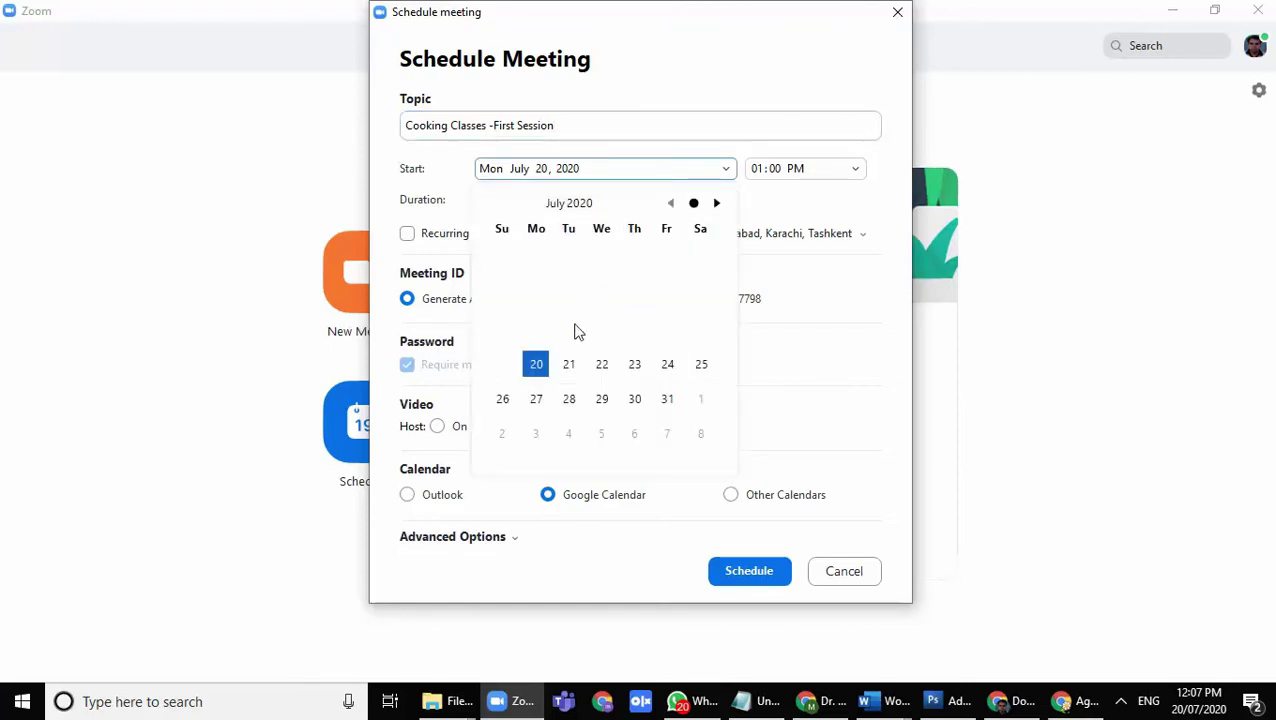
{"action": "left_click", "coordinate": [544, 372]}
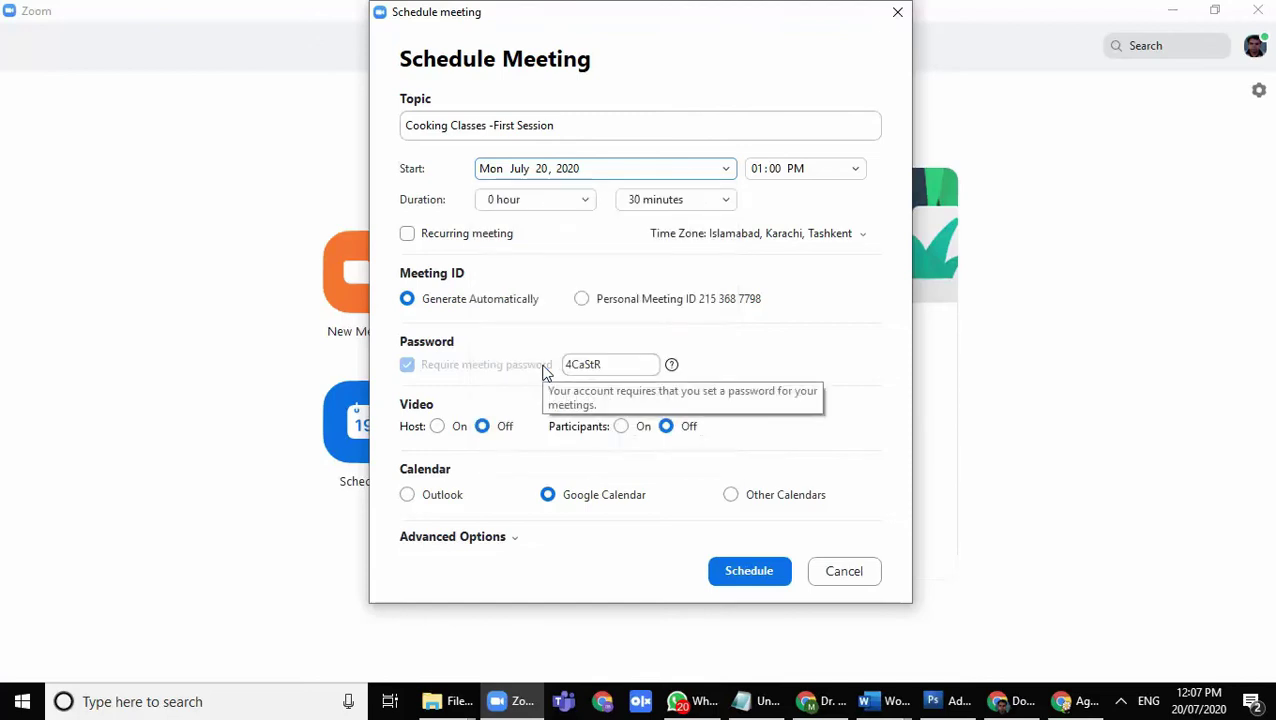
{"action": "left_click", "coordinate": [857, 172]}
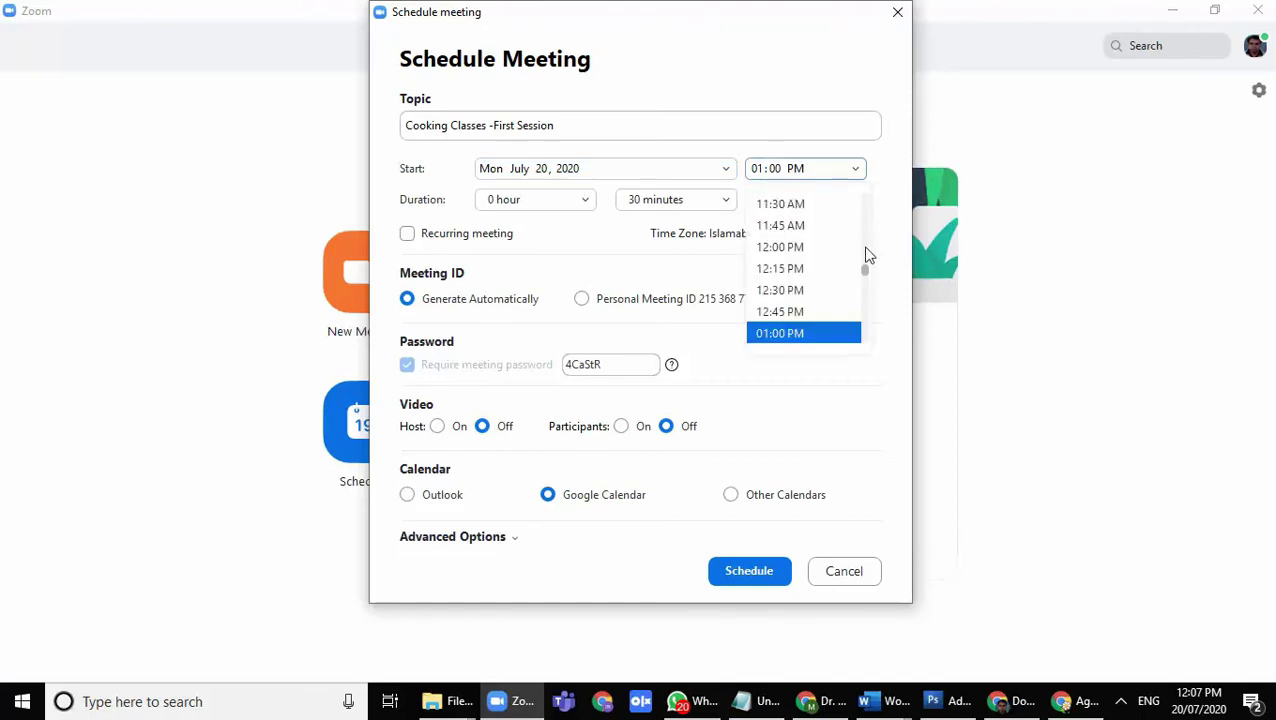
{"action": "left_click_drag", "start_coordinate": [865, 271], "coordinate": [866, 262]}
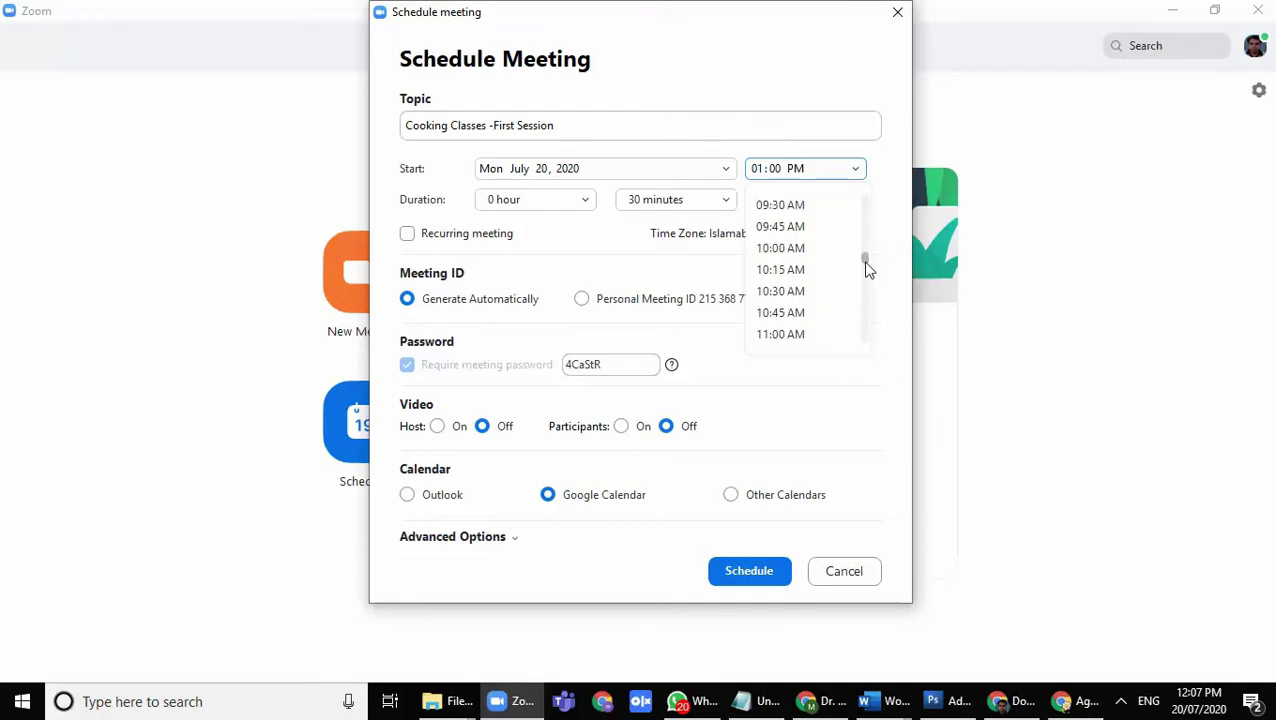
{"action": "left_click_drag", "start_coordinate": [867, 268], "coordinate": [867, 273]}
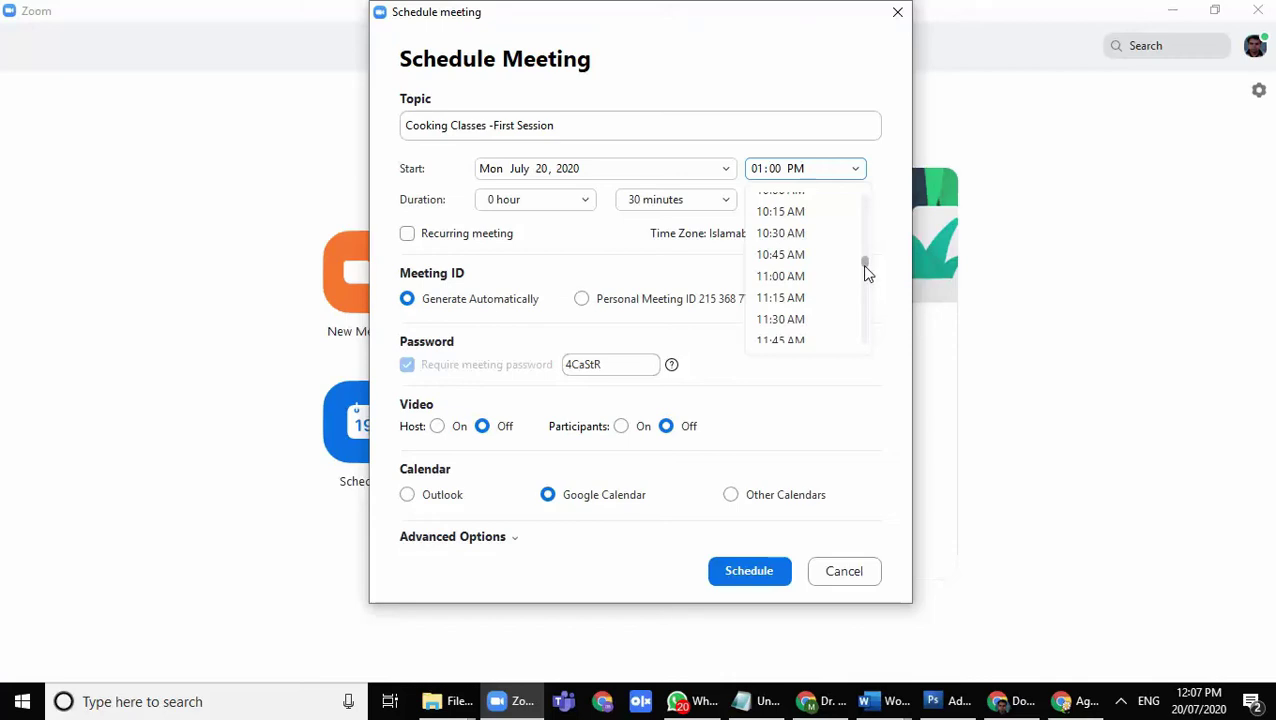
{"action": "left_click_drag", "start_coordinate": [866, 267], "coordinate": [866, 274]}
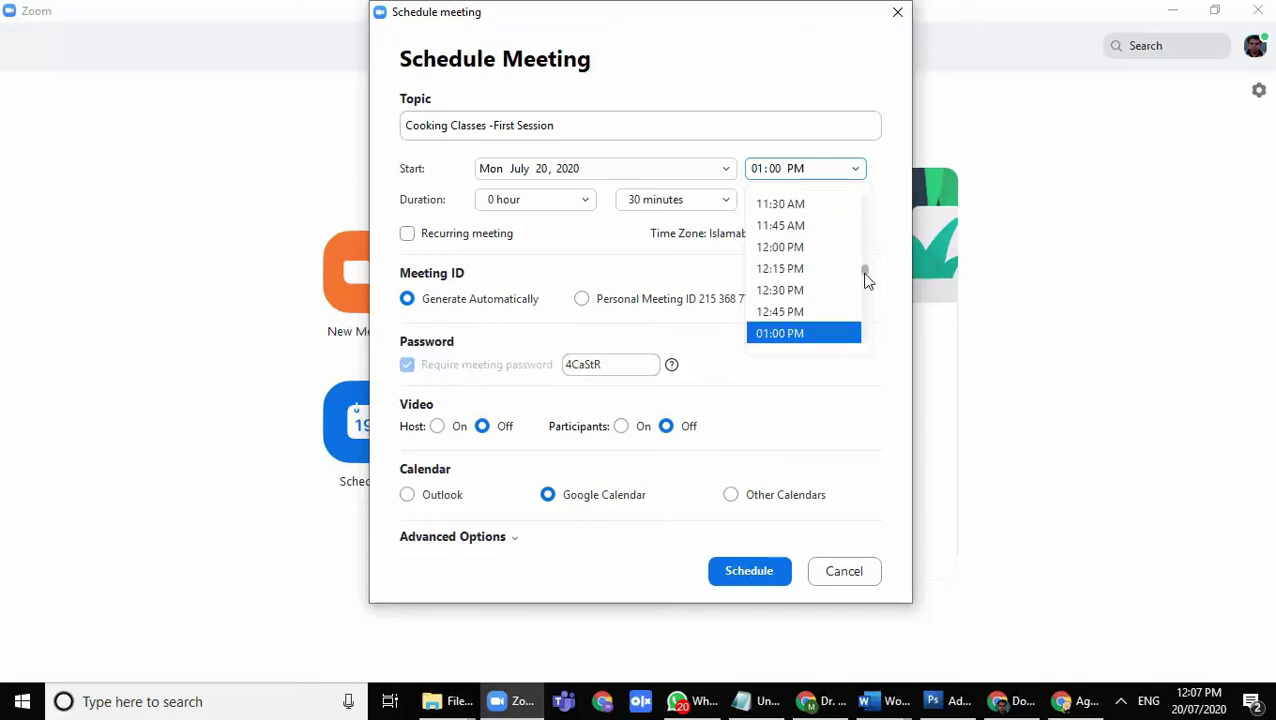
{"action": "left_click", "coordinate": [791, 270]}
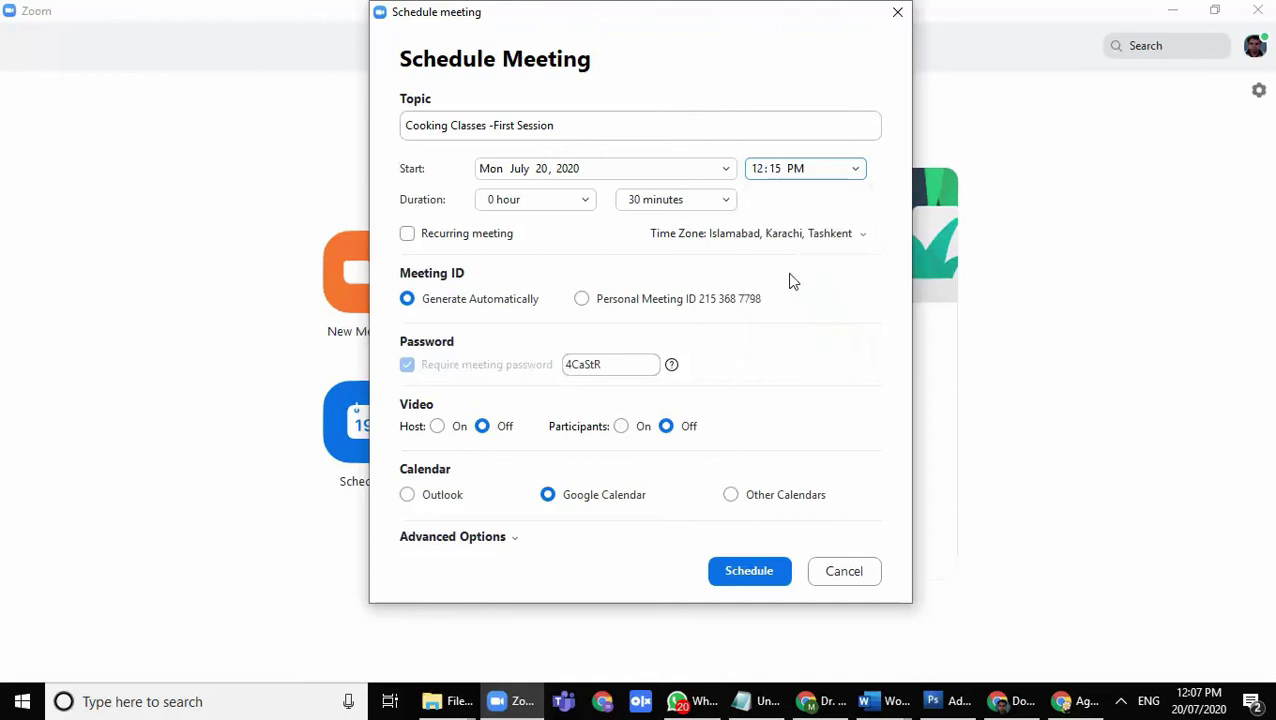
{"action": "left_click", "coordinate": [677, 203]}
{"action": "left_click", "coordinate": [662, 303]}
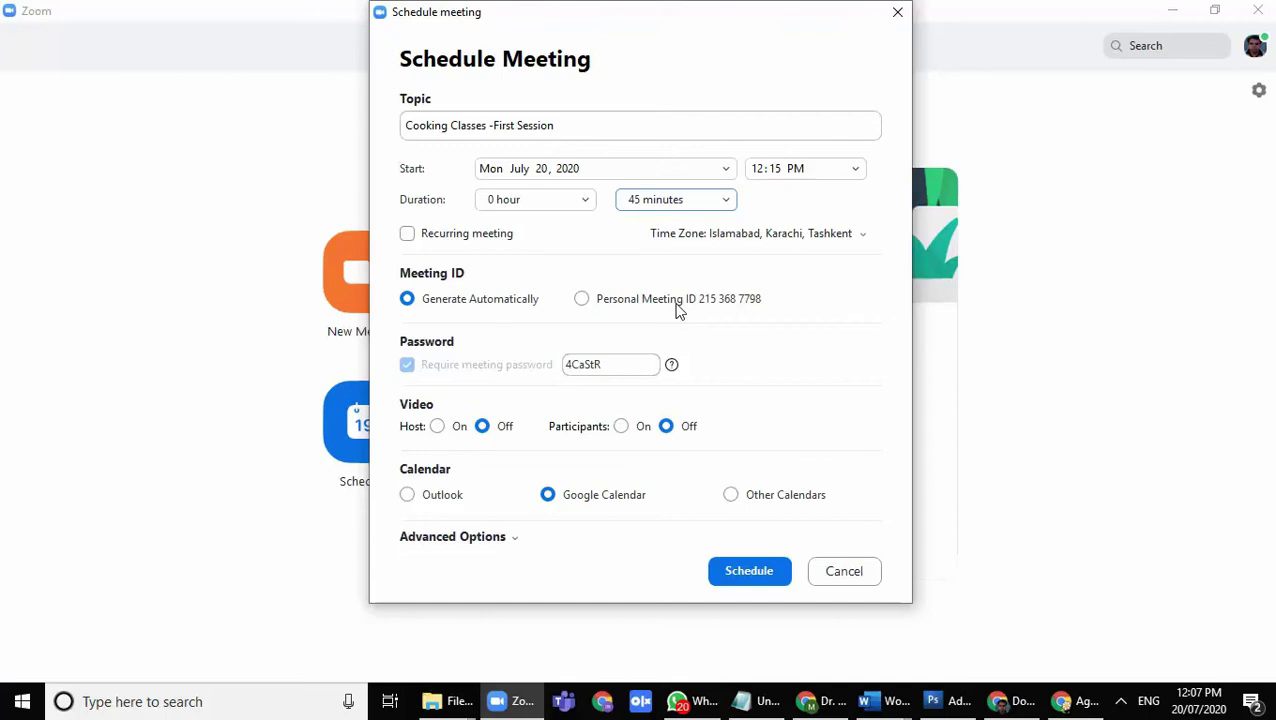
{"action": "left_click", "coordinate": [458, 315]}
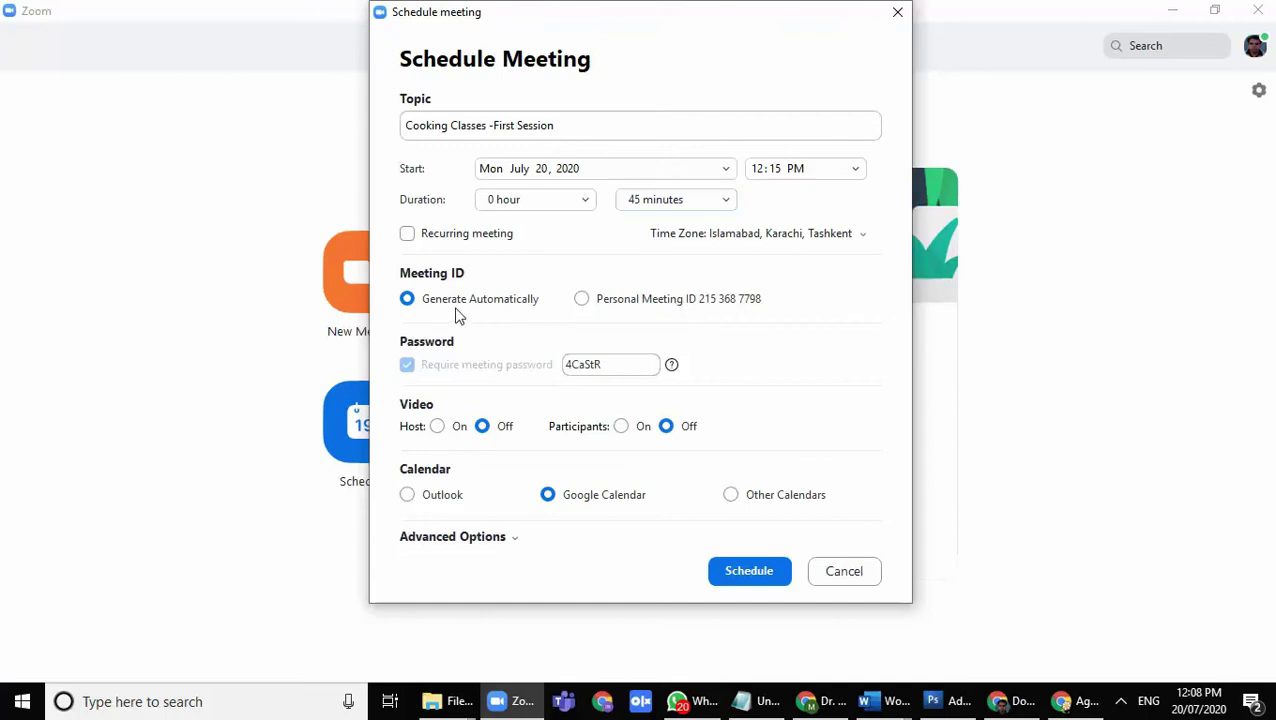
{"action": "double_click", "coordinate": [624, 365]}
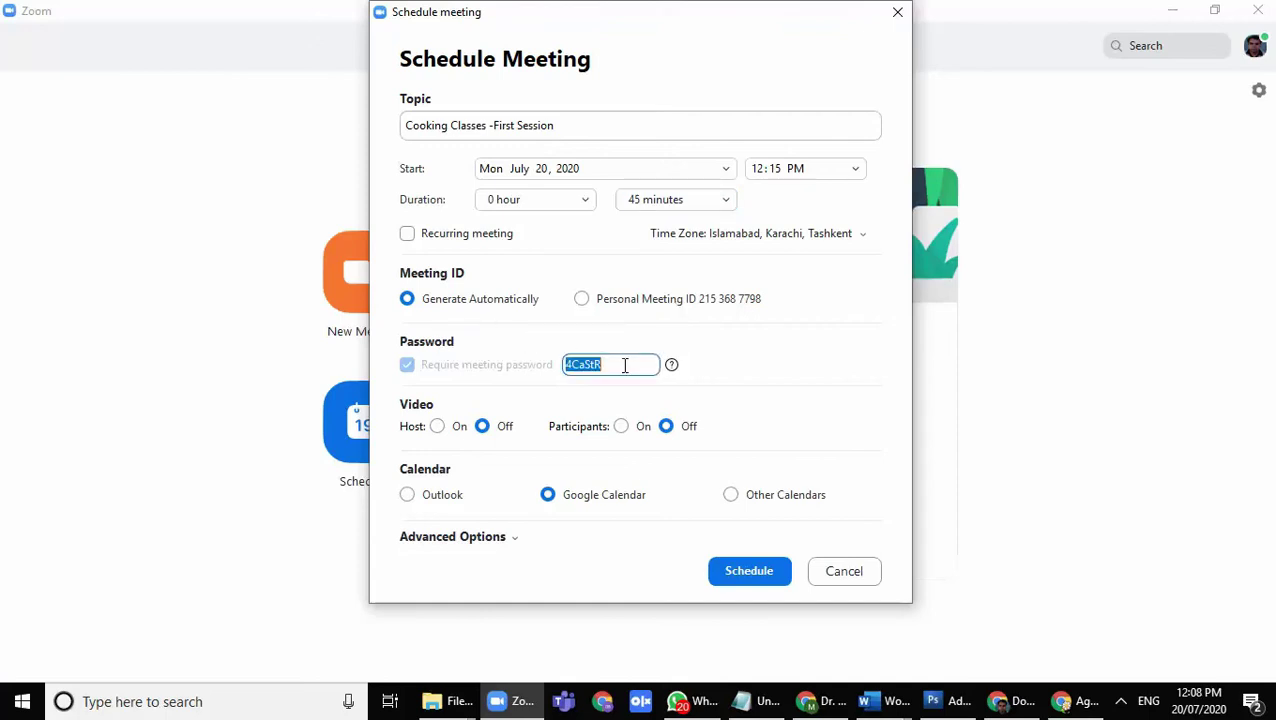
{"action": "key", "text": "BackSpace"}
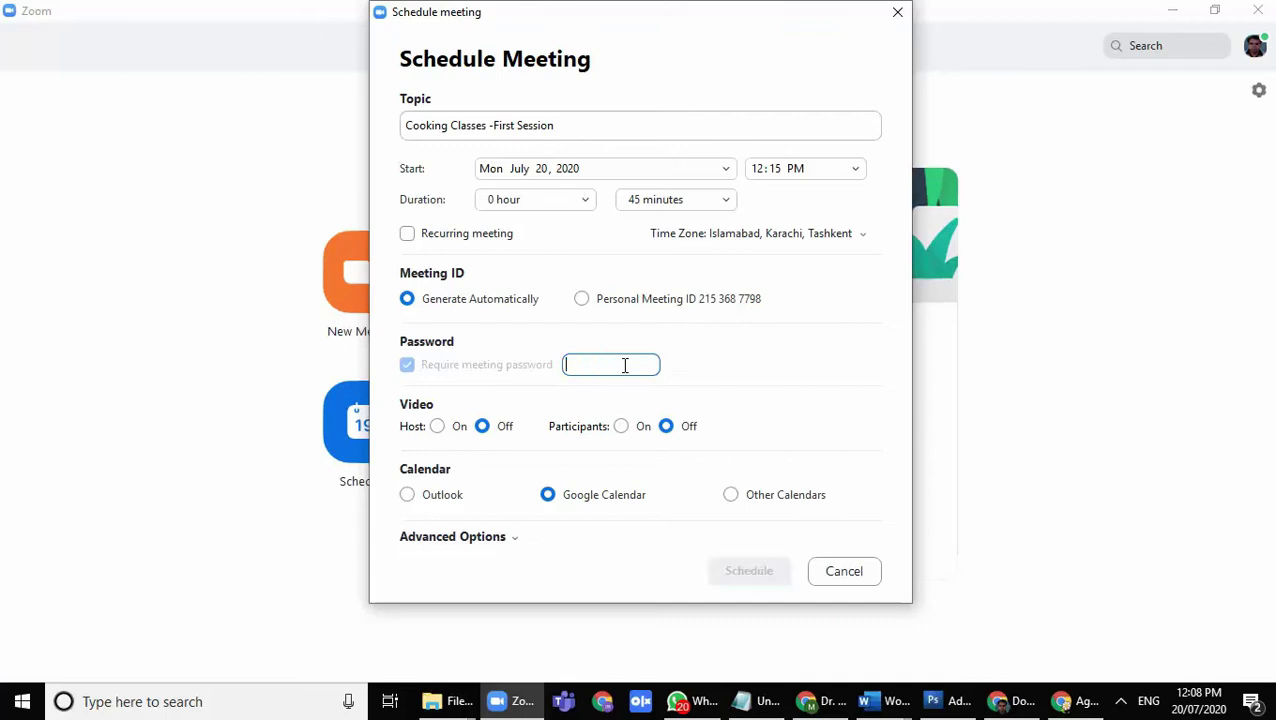
{"action": "type", "text": "786"}
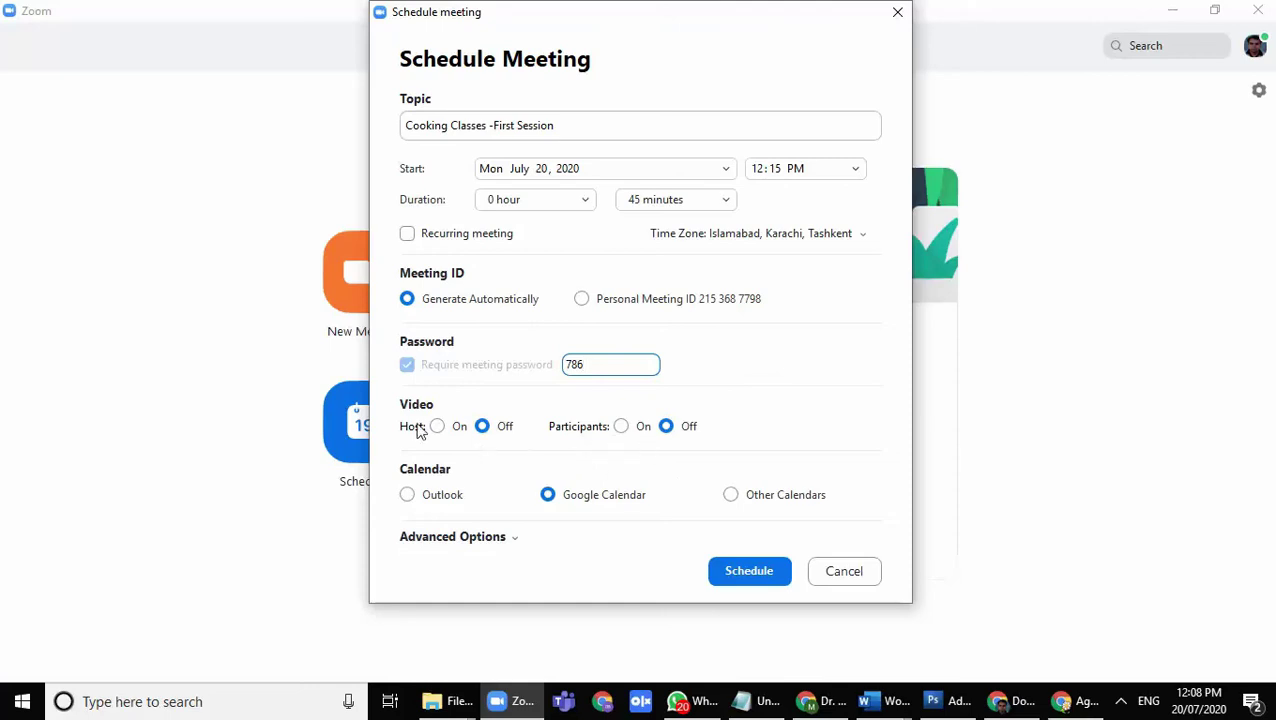
Step: Turn participant video on, host video off, and enable the Waiting Room
{"action": "left_click", "coordinate": [620, 428]}
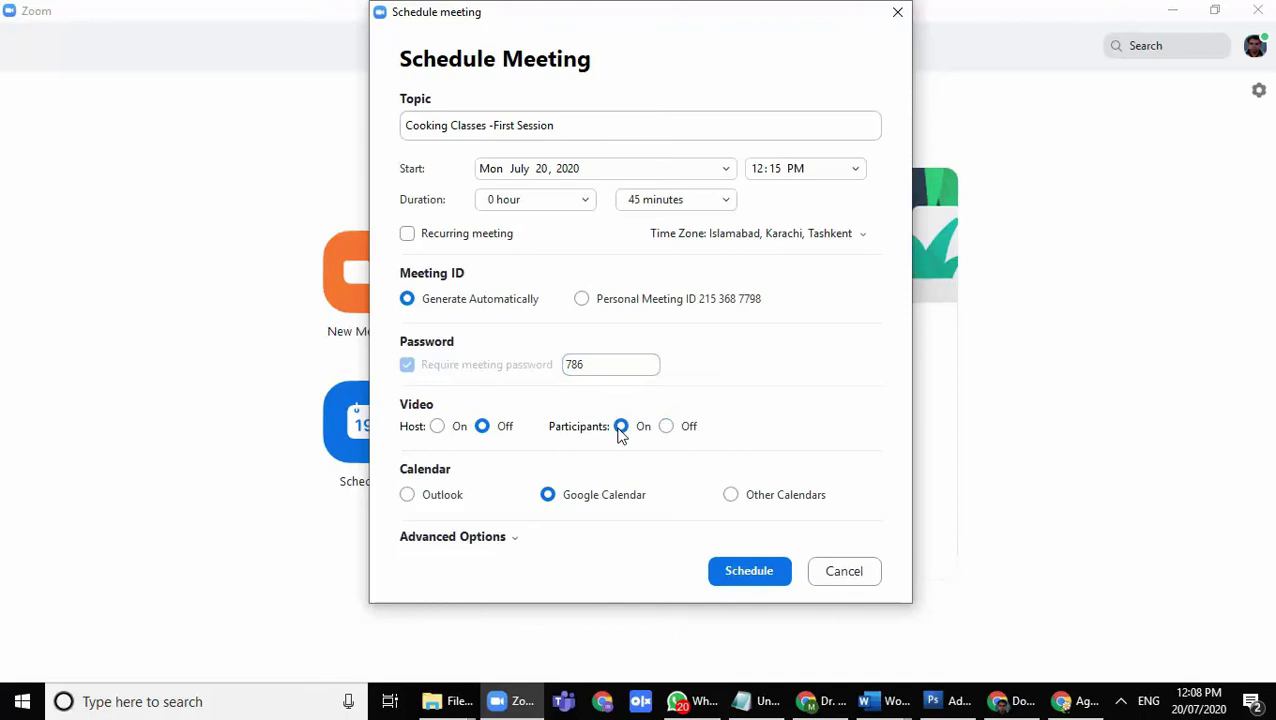
{"action": "left_click", "coordinate": [440, 430]}
{"action": "left_click", "coordinate": [483, 428]}
{"action": "left_click", "coordinate": [665, 428]}
{"action": "left_click", "coordinate": [622, 430]}
{"action": "left_click", "coordinate": [478, 540]}
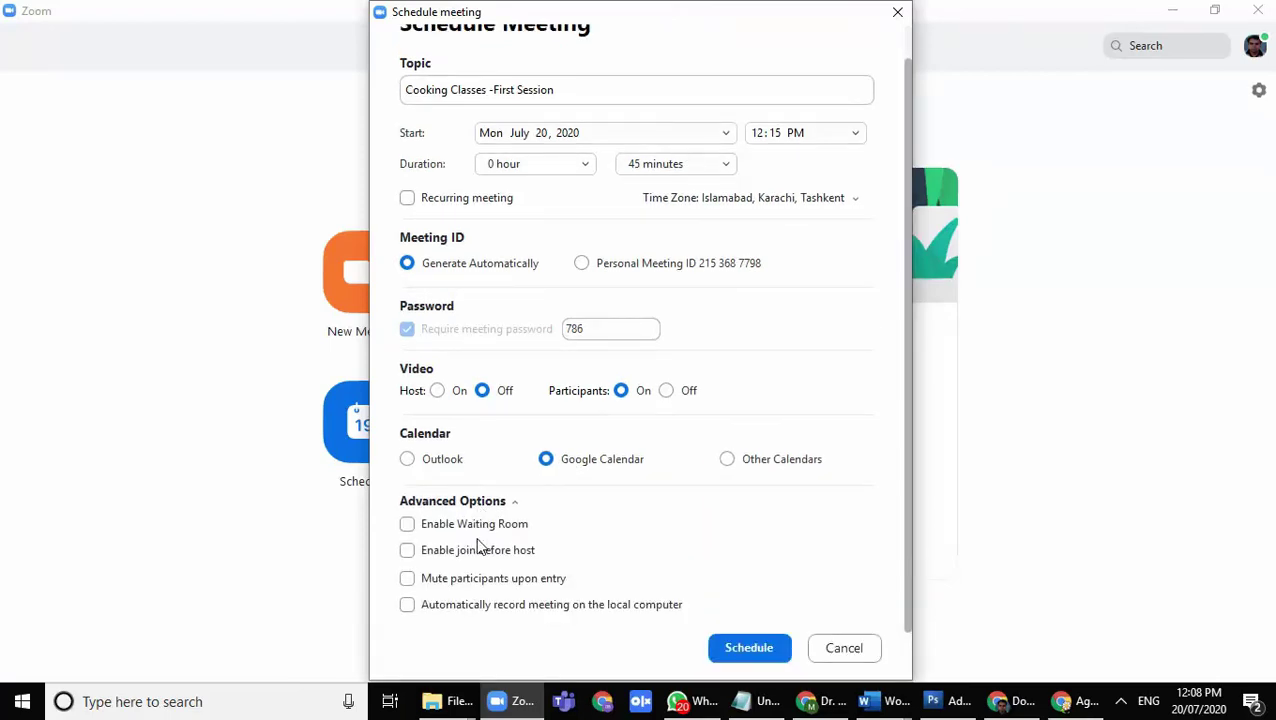
{"action": "left_click", "coordinate": [408, 526]}
Step: Enable automatic local recording, schedule the meeting, and close the Google sign-in tab
{"action": "left_click", "coordinate": [410, 607]}
{"action": "left_click", "coordinate": [757, 652]}
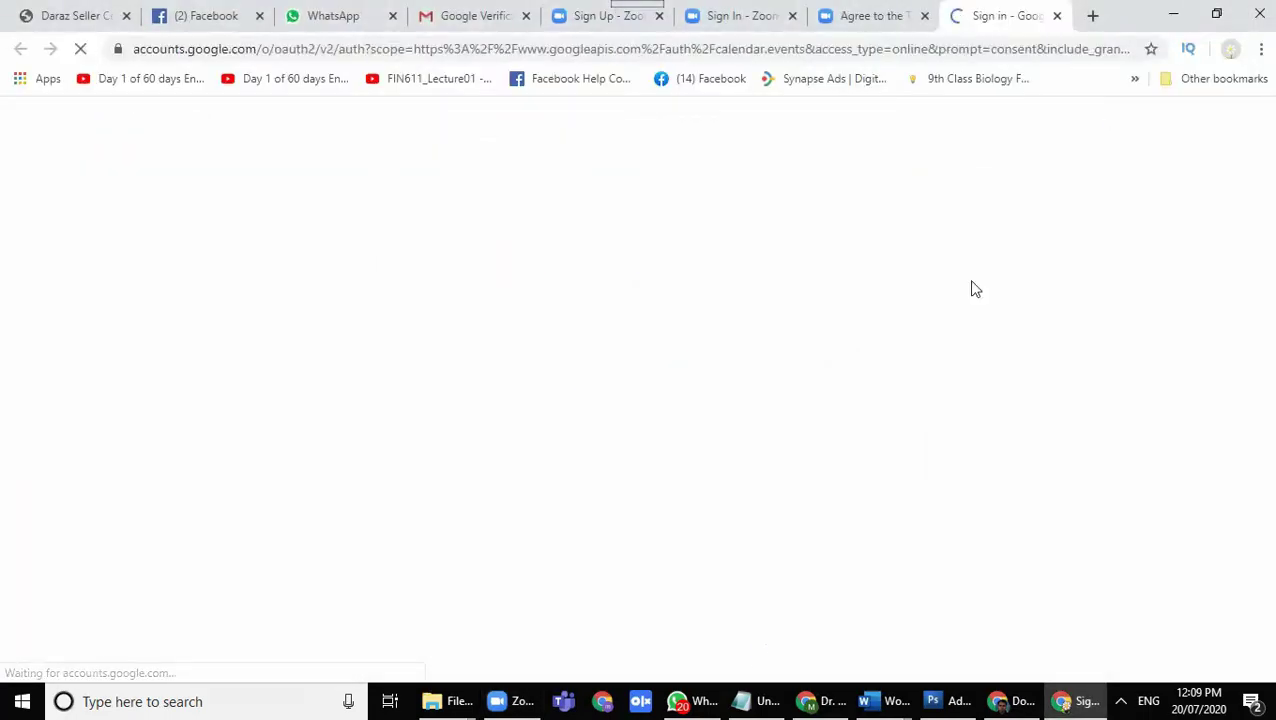
{"action": "left_click", "coordinate": [1058, 18]}
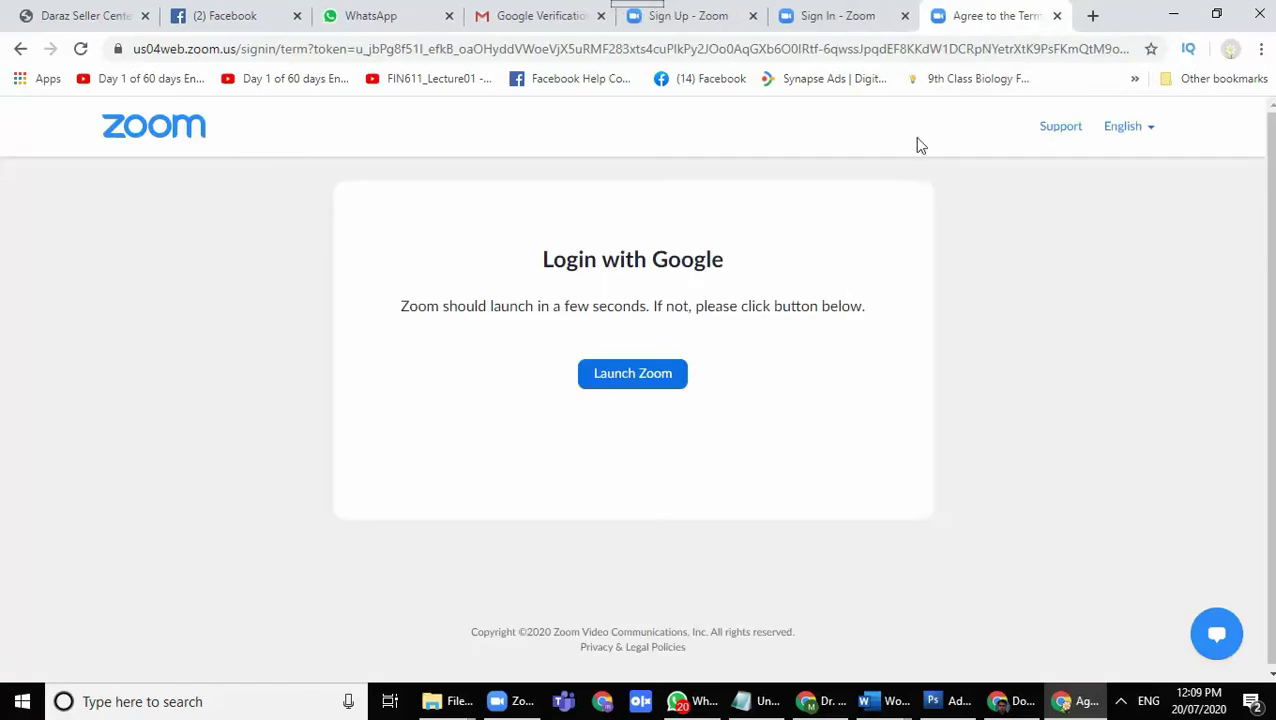
{"action": "left_click", "coordinate": [517, 708]}
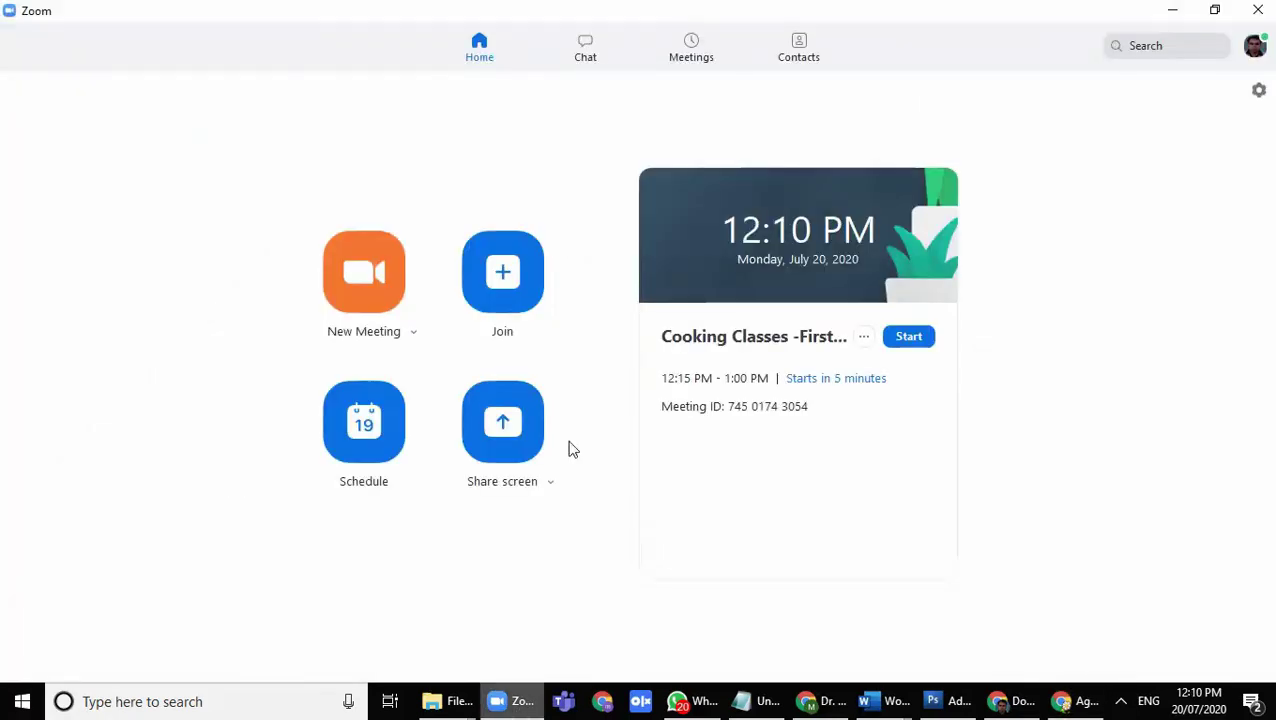
Step: Find Cooking Classes -First Session under upcoming meetings and copy its invitation
{"action": "left_click", "coordinate": [692, 56]}
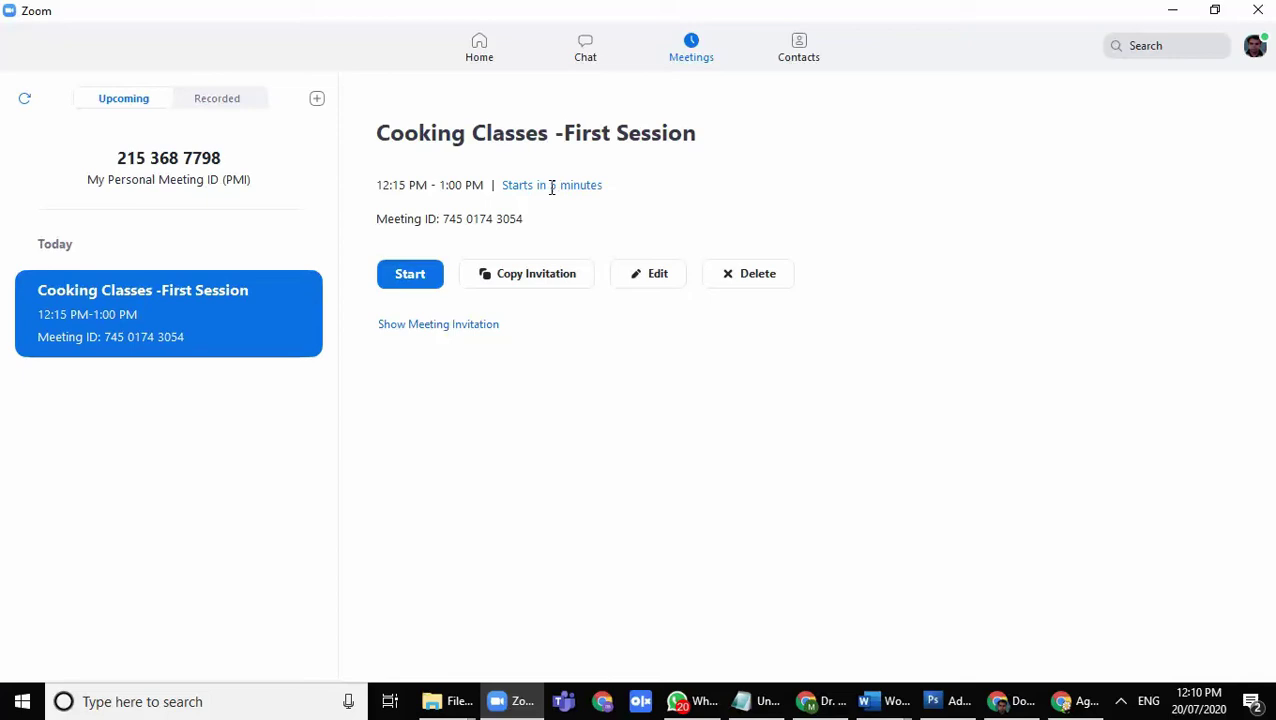
{"action": "left_click", "coordinate": [558, 283]}
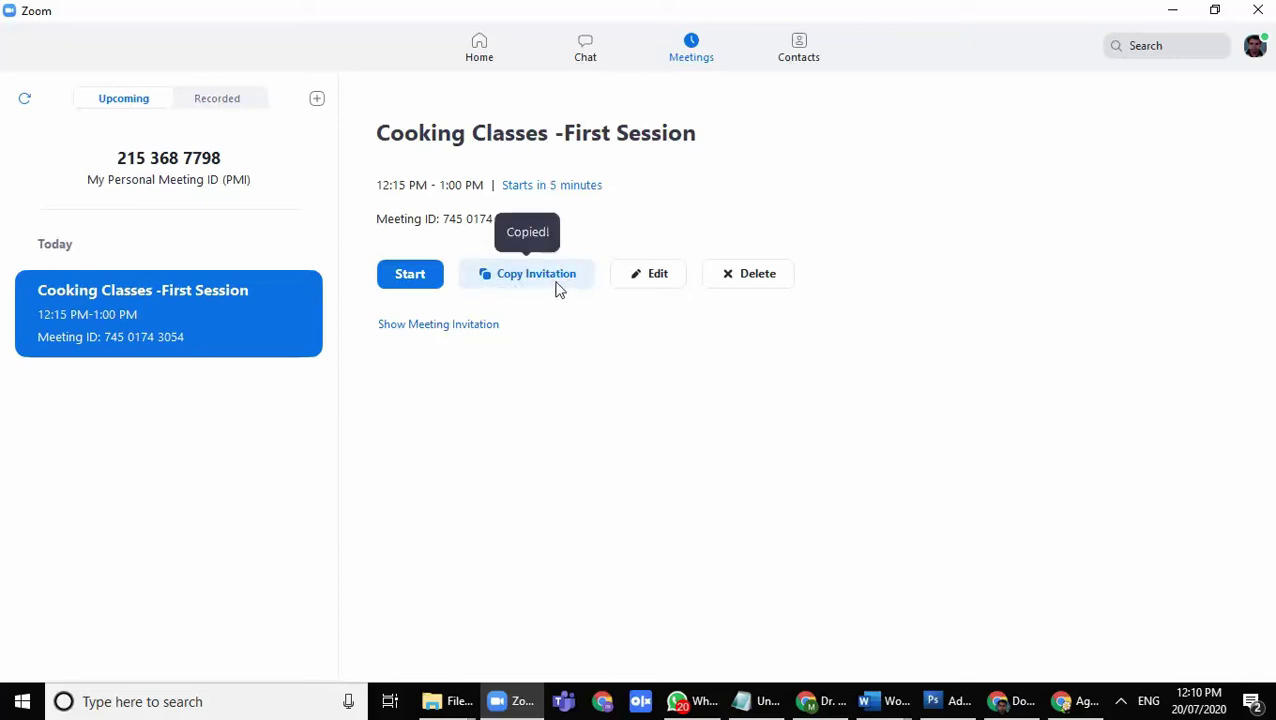
{"action": "left_click", "coordinate": [525, 281]}
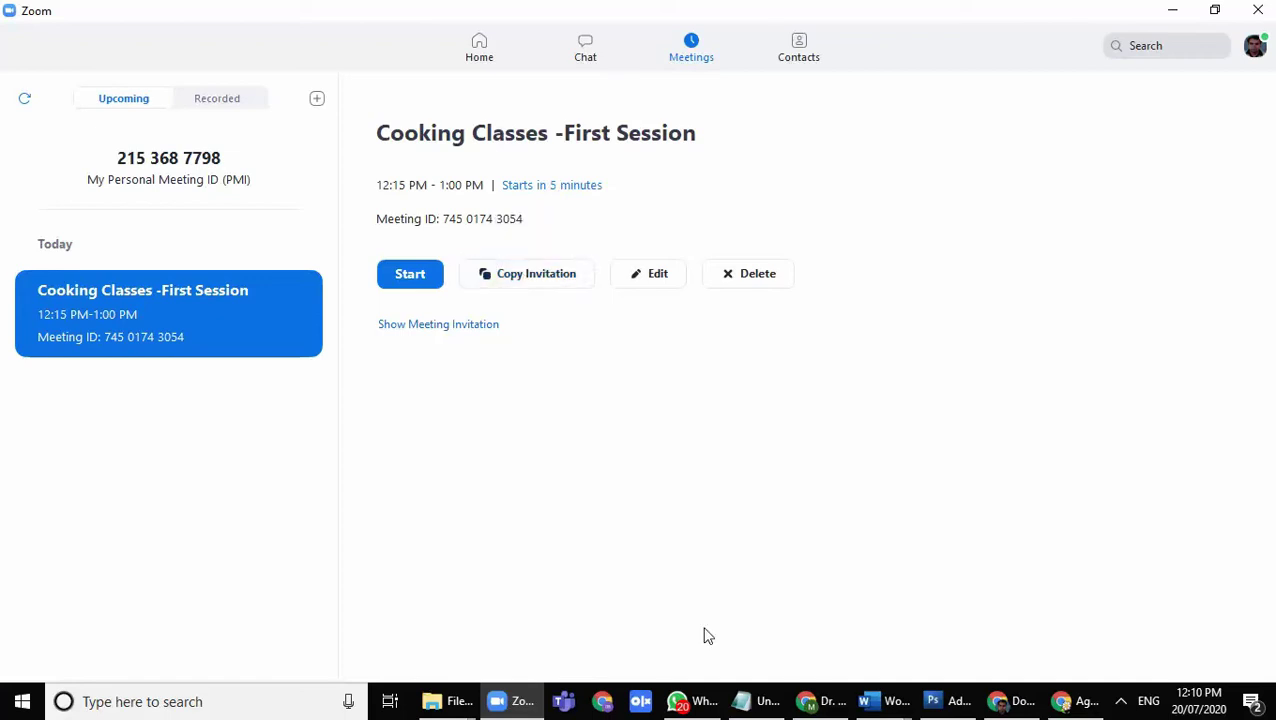
{"action": "mouse_move", "coordinate": [699, 710]}
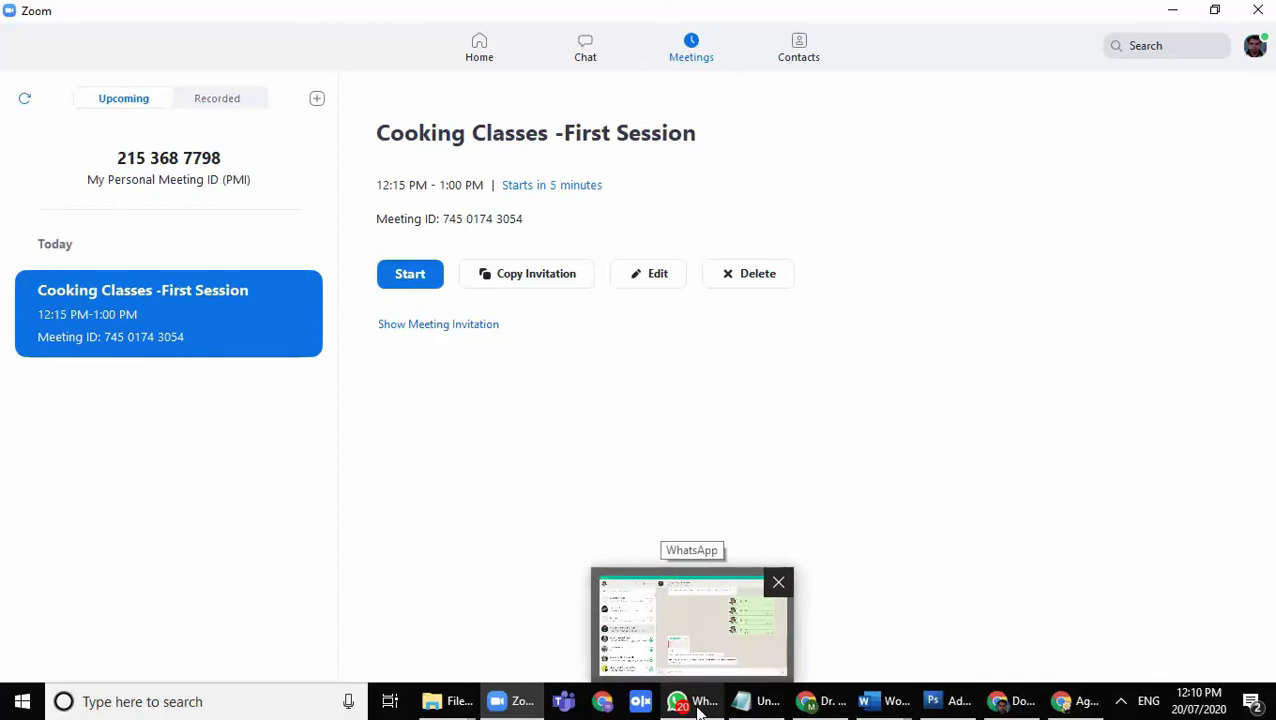
Step: Paste the Cooking Classes invitation into the My work WhatsApp group, send it, and minimize WhatsApp
{"action": "left_click", "coordinate": [699, 710]}
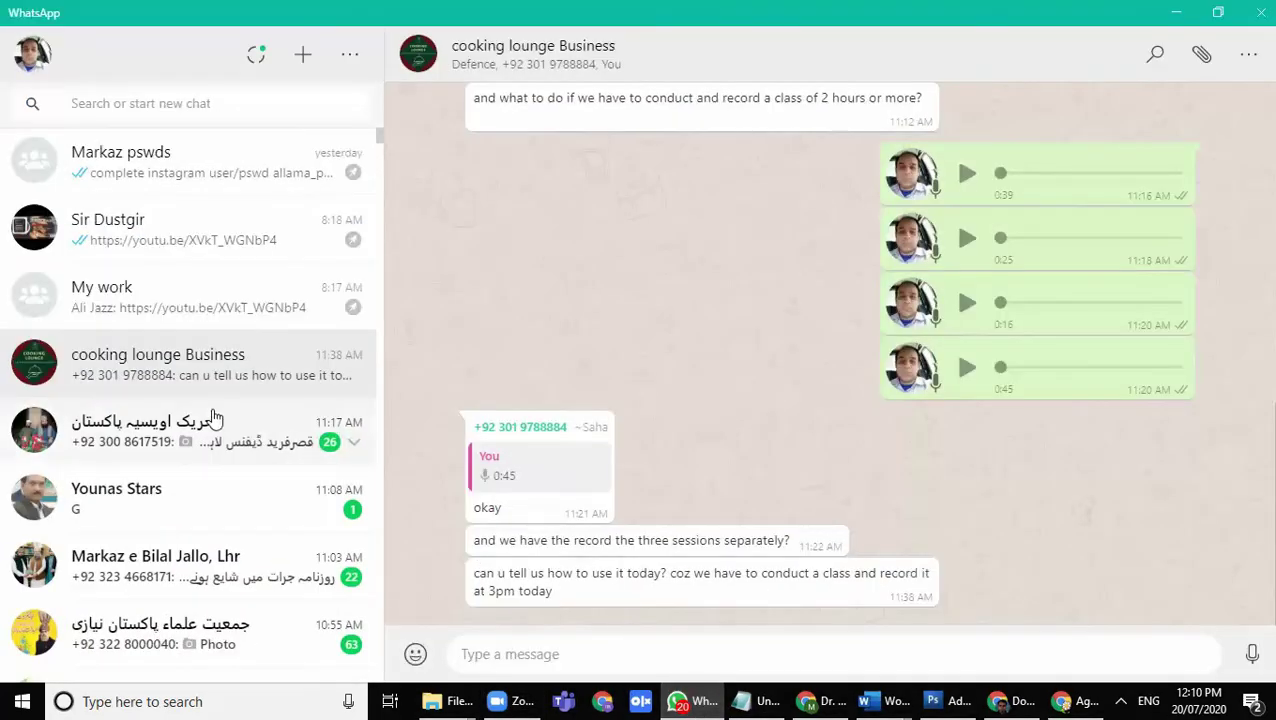
{"action": "left_click", "coordinate": [148, 308]}
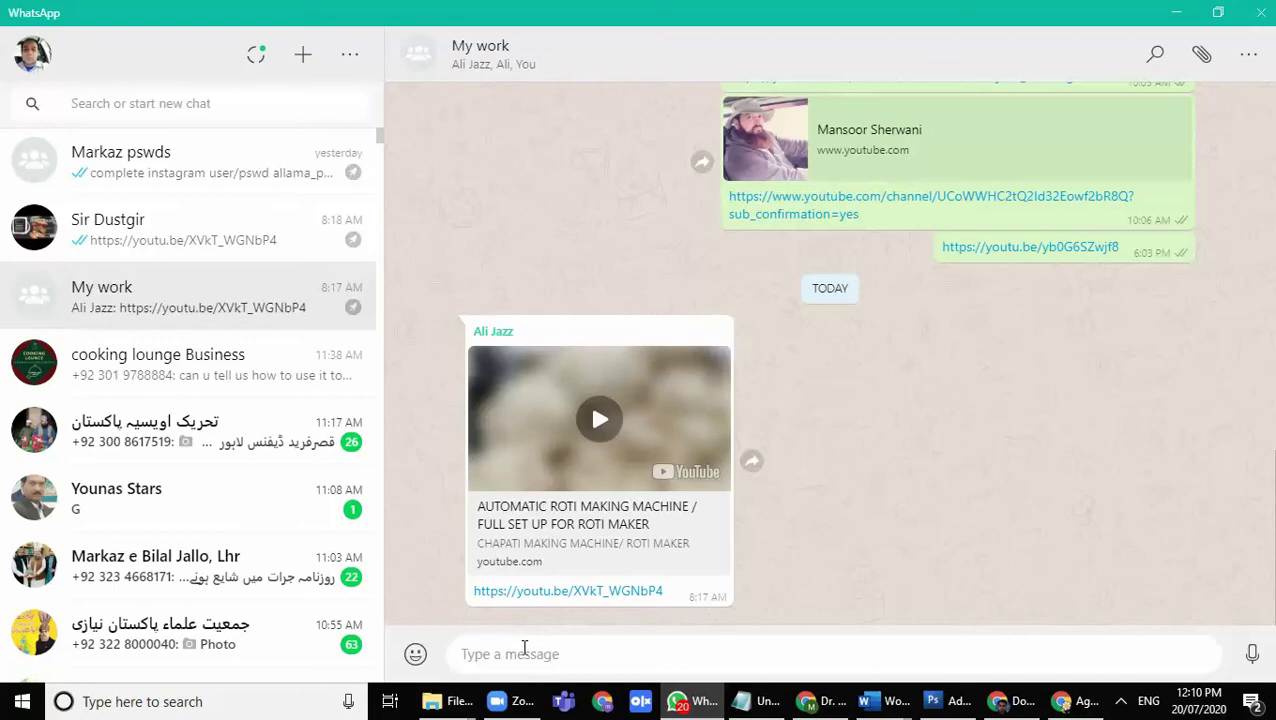
{"action": "key", "text": "ctrl+v"}
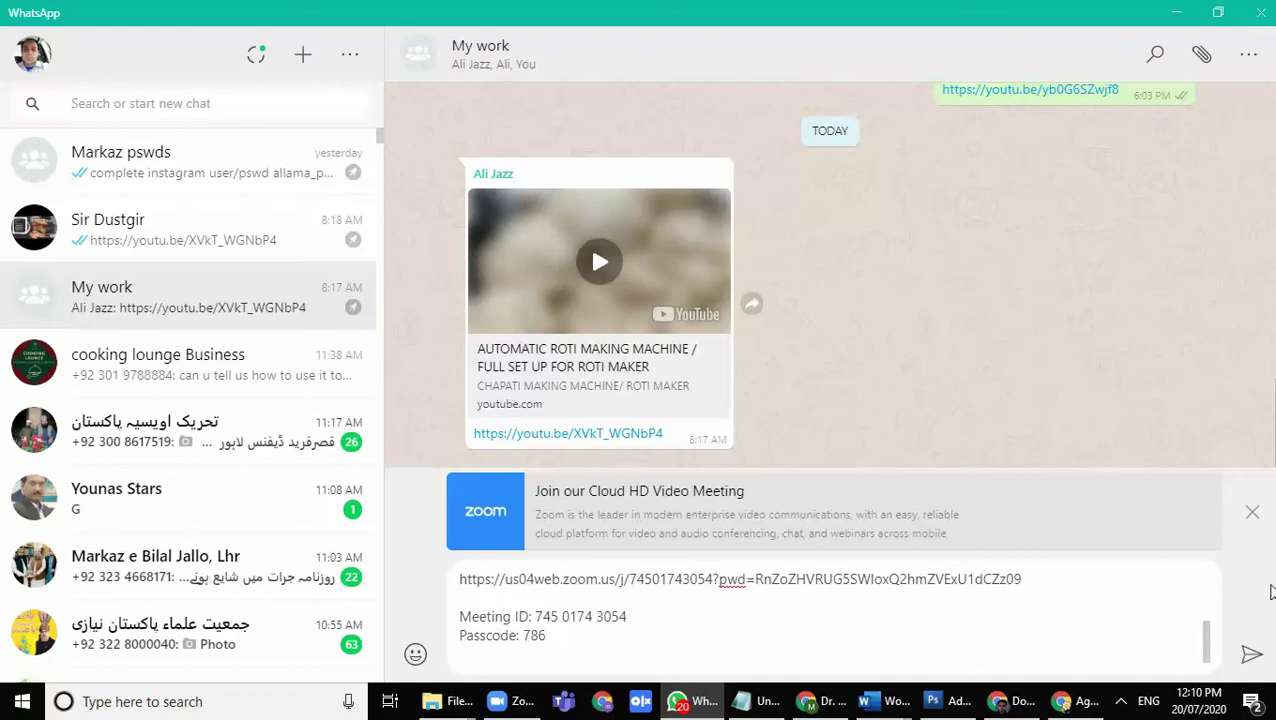
{"action": "left_click", "coordinate": [1250, 658]}
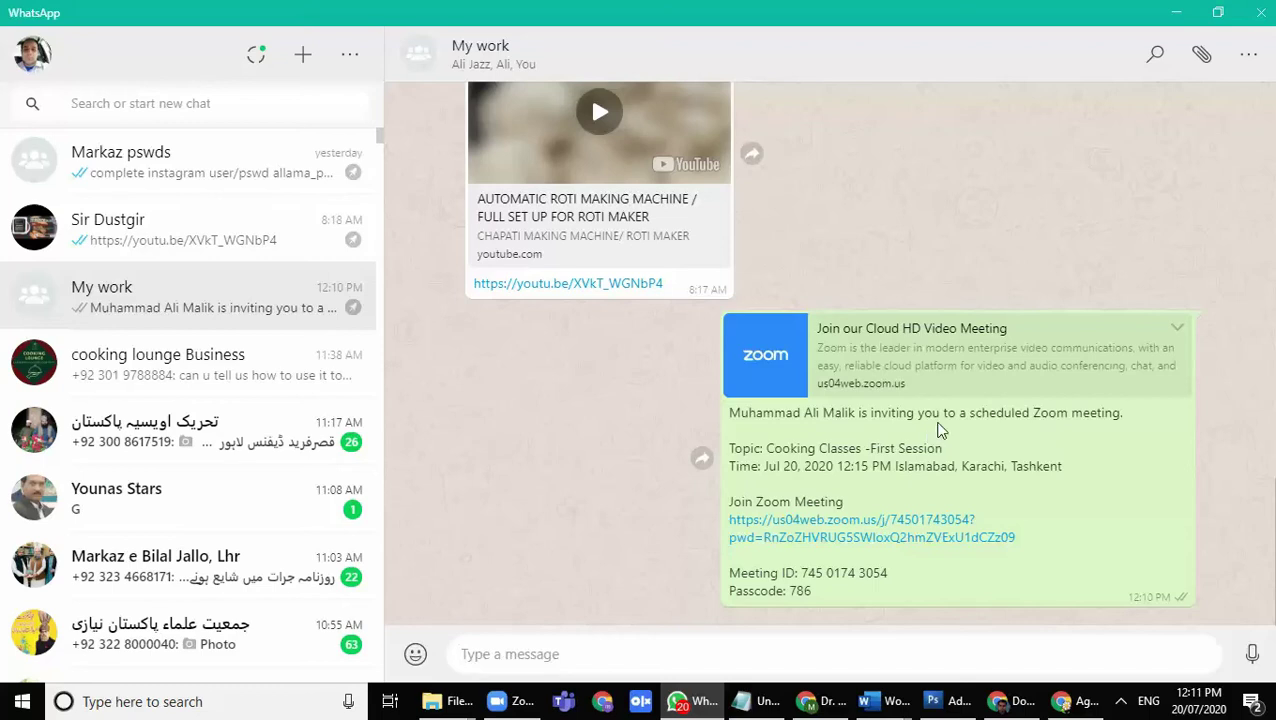
{"action": "left_click", "coordinate": [1176, 12]}
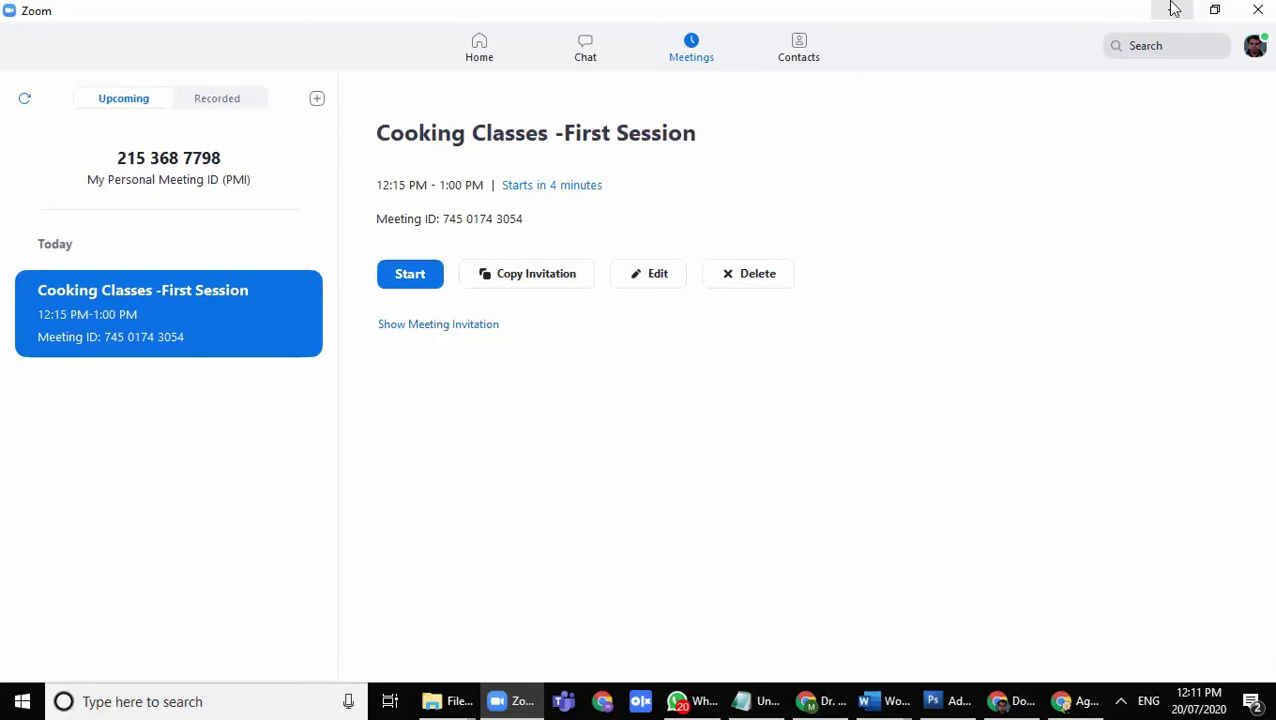
Step: Return to Zoom's Home view showing the Cooking Classes card, and reveal the hidden tray icons
{"action": "left_click", "coordinate": [479, 62]}
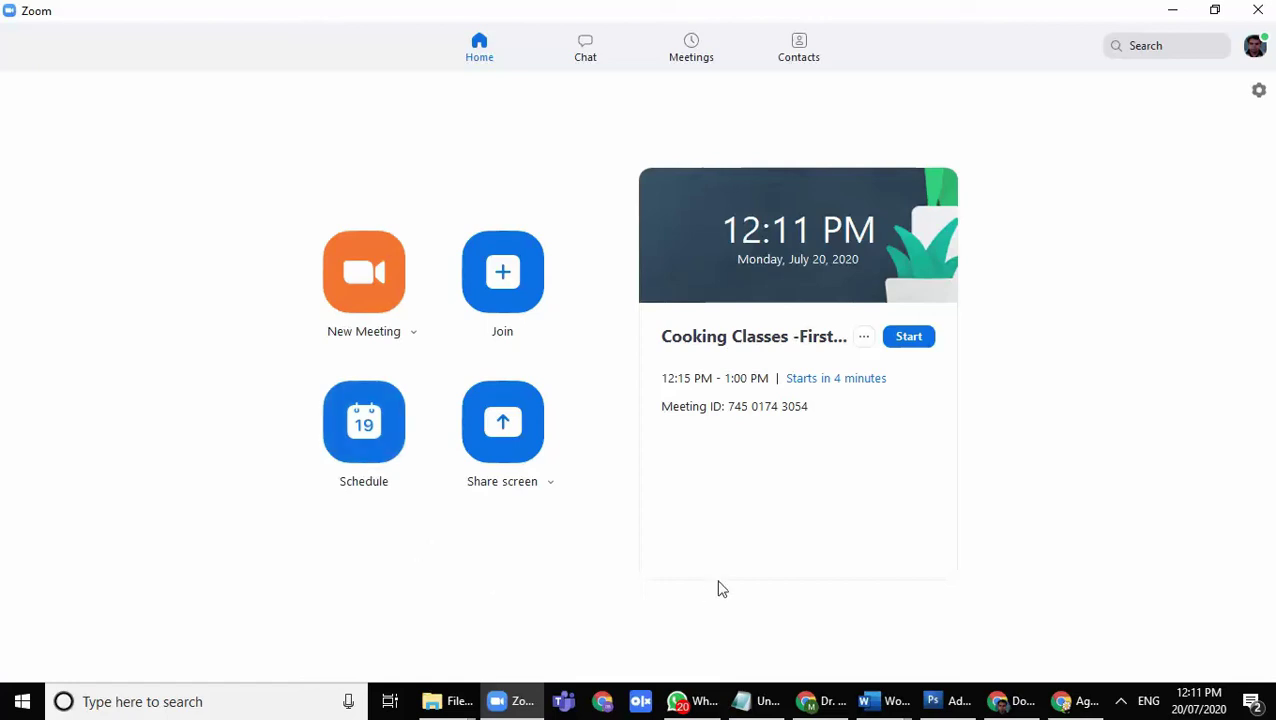
{"action": "left_click", "coordinate": [1121, 703]}
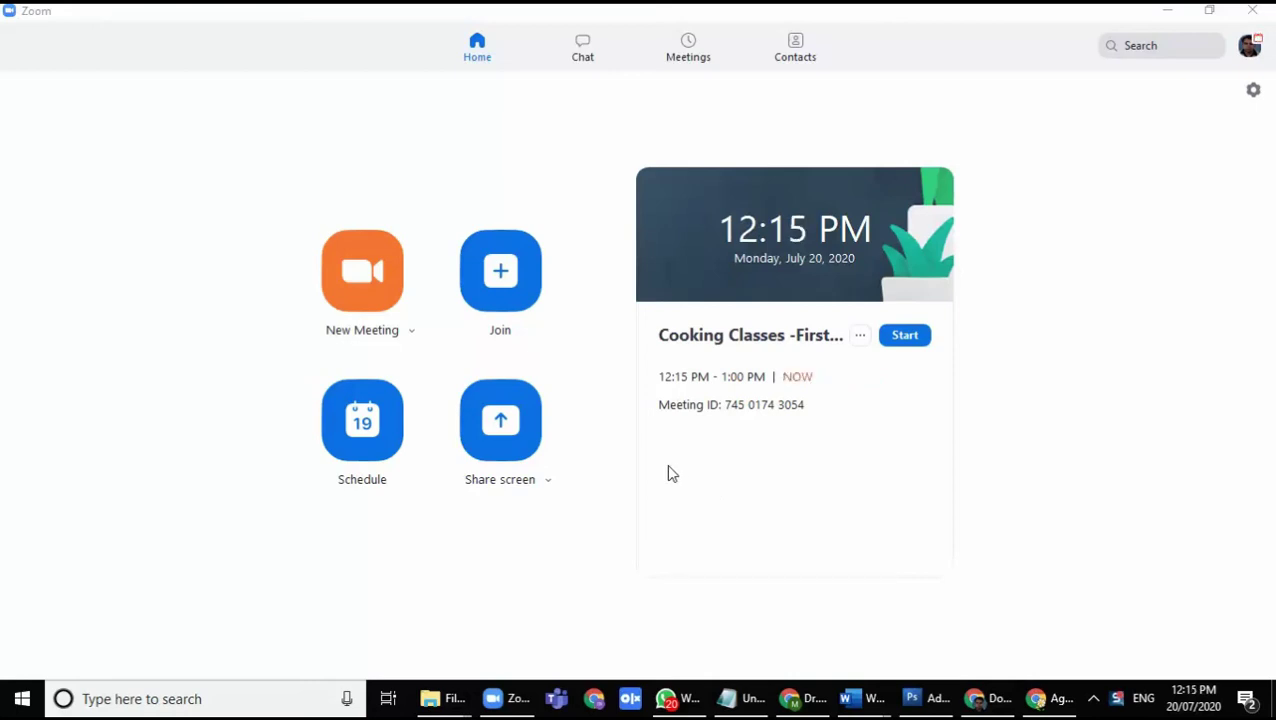
Step: Start the Cooking Classes meeting maximized with computer audio, closing the Settings and audio windows
{"action": "left_click", "coordinate": [910, 338]}
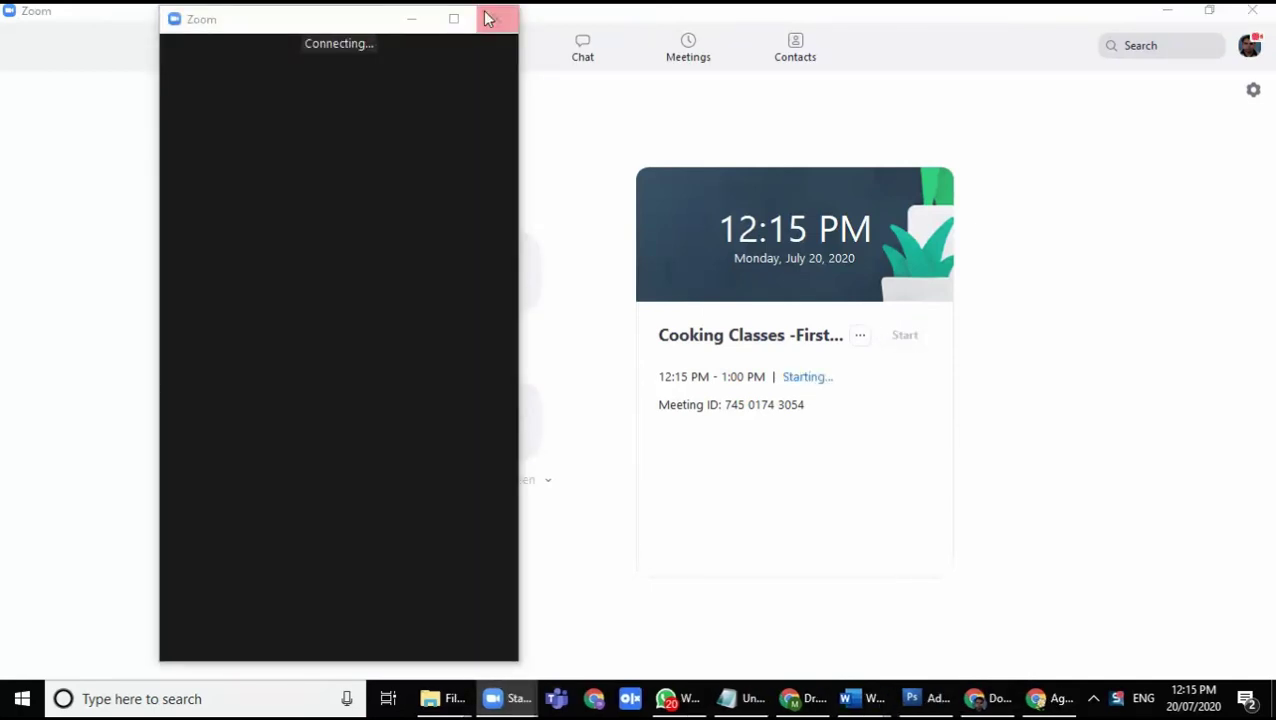
{"action": "left_click", "coordinate": [453, 22]}
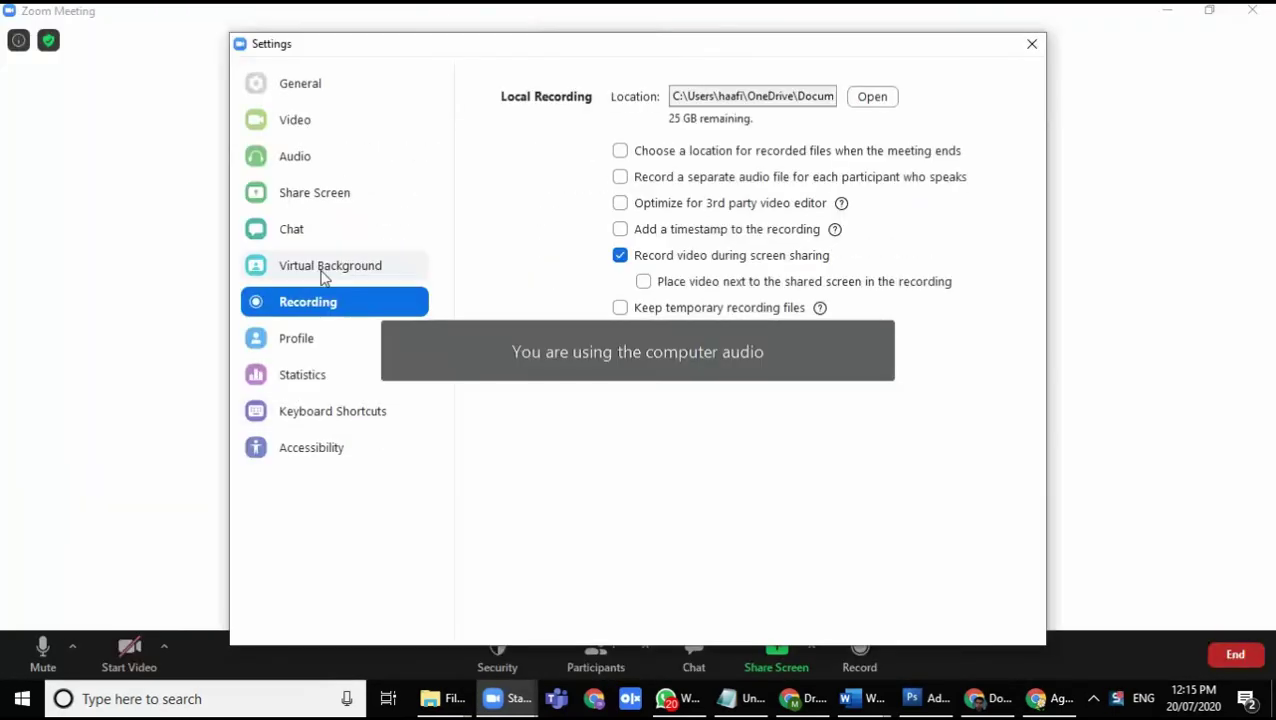
{"action": "left_click", "coordinate": [1032, 44]}
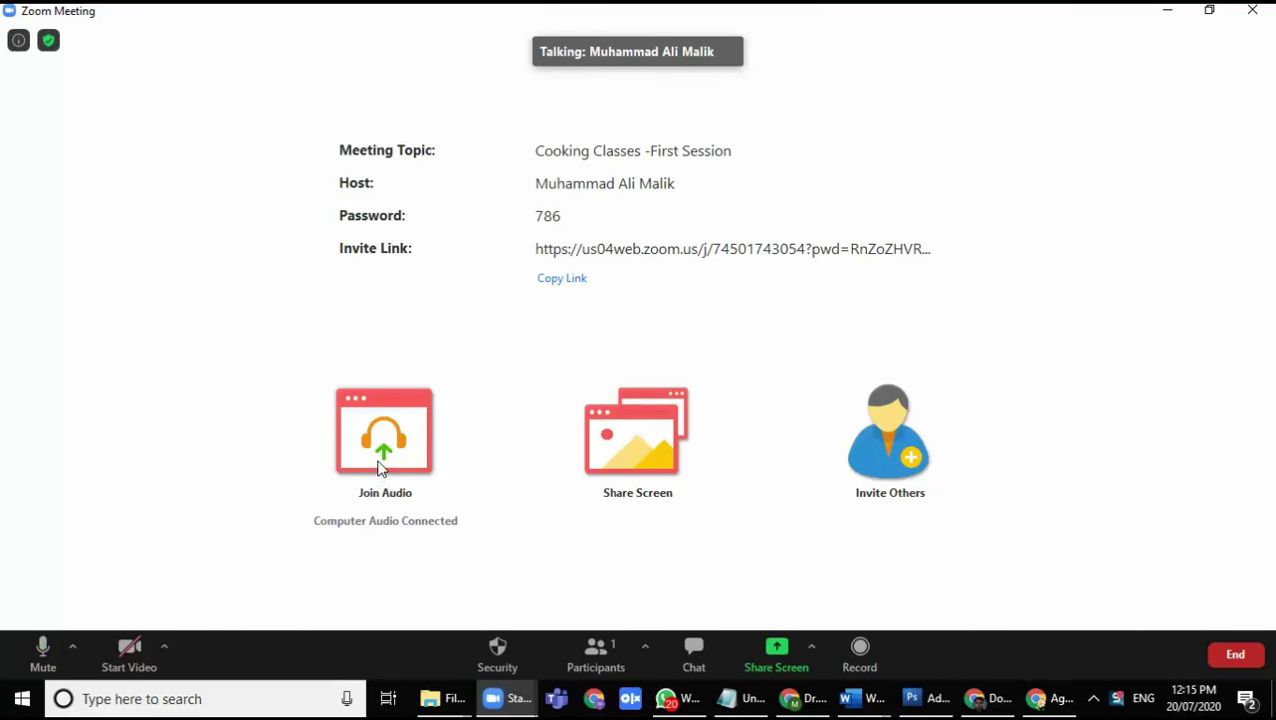
{"action": "left_click", "coordinate": [380, 465]}
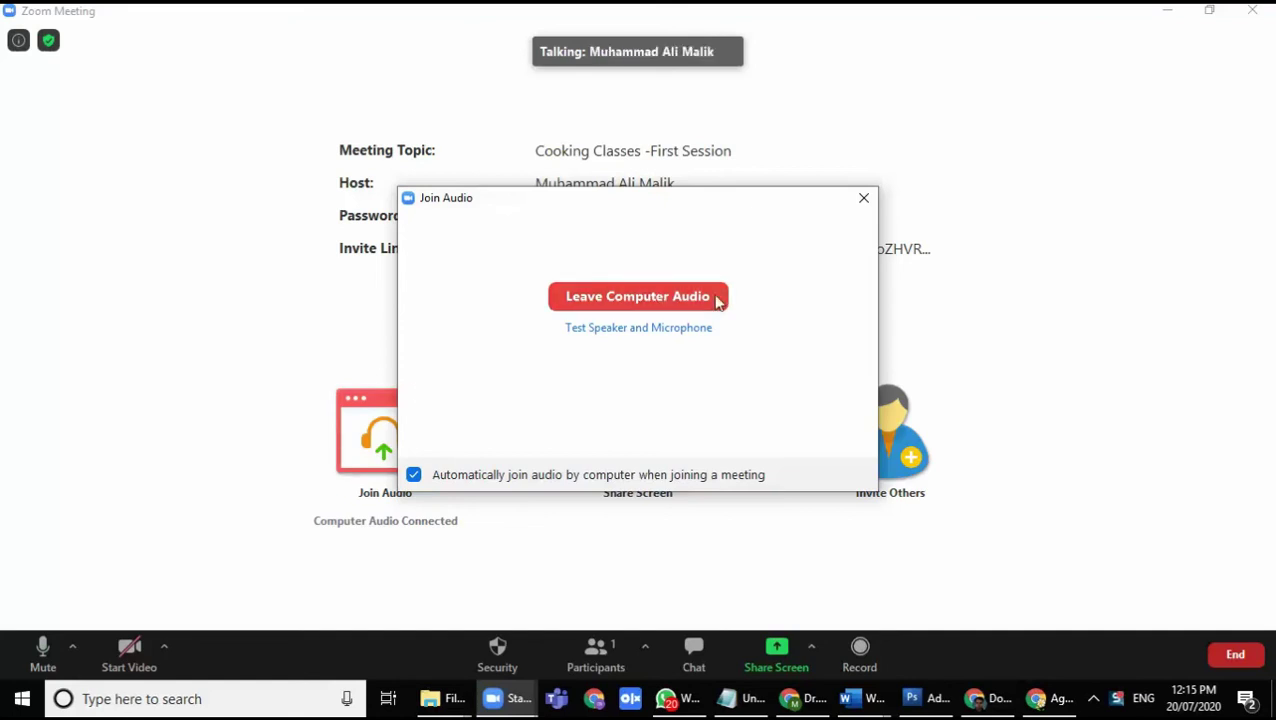
{"action": "left_click", "coordinate": [864, 198]}
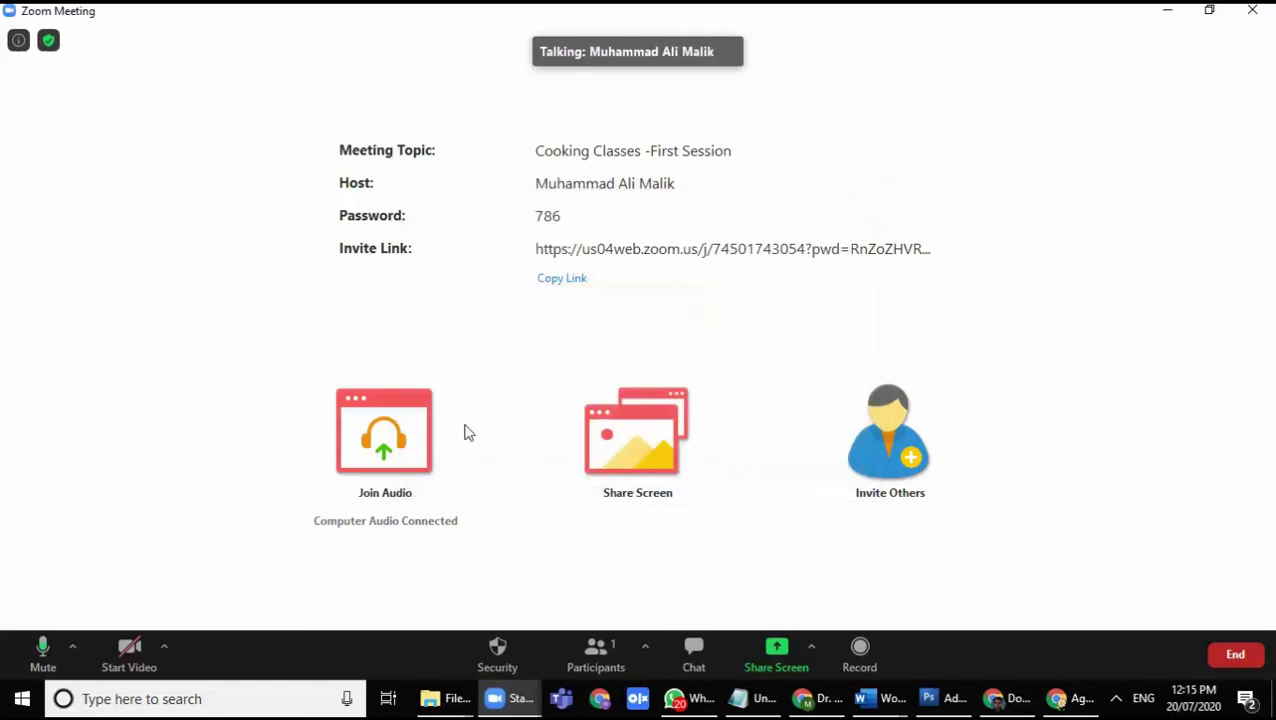
Step: Share the whole screen with computer sound included
{"action": "left_click", "coordinate": [648, 455]}
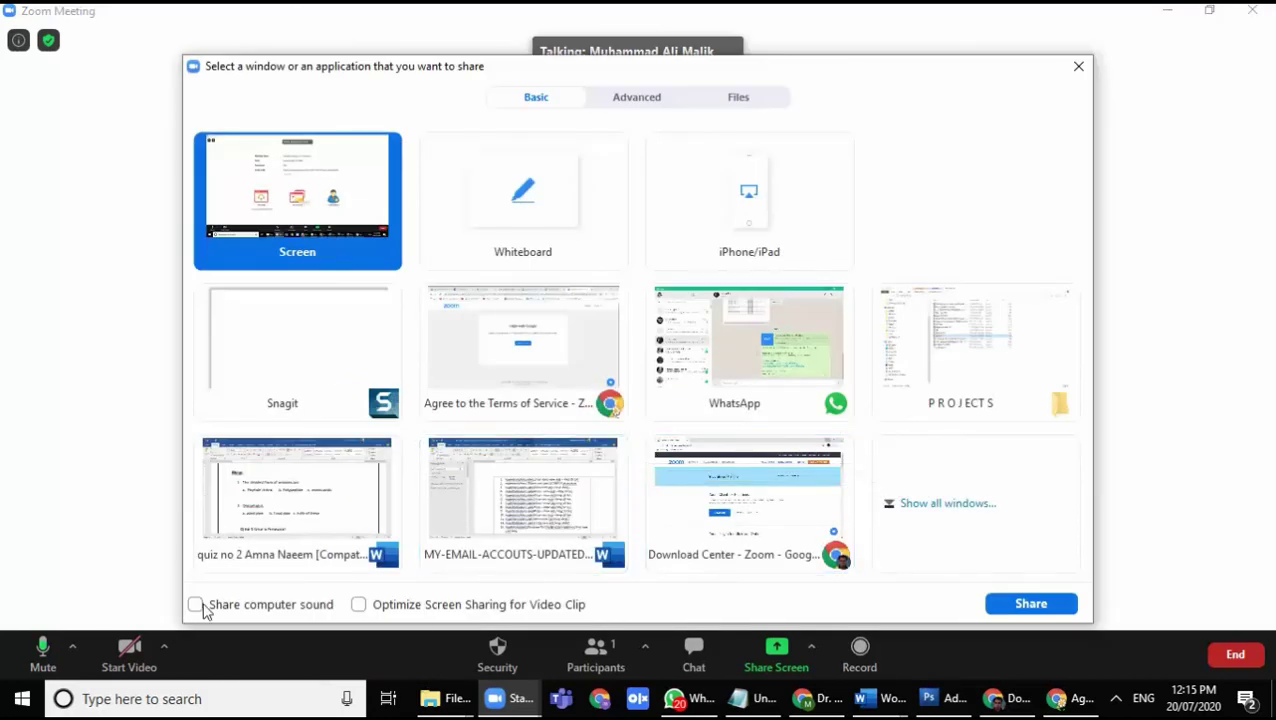
{"action": "left_click", "coordinate": [258, 620]}
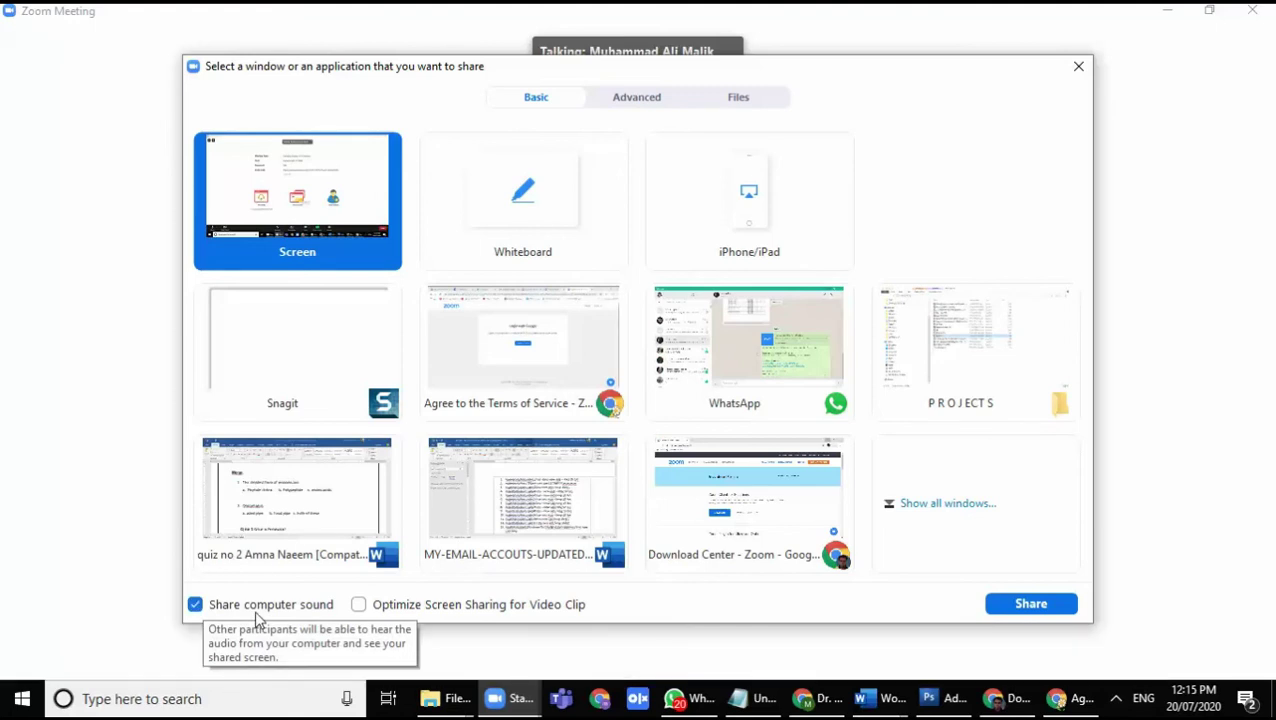
{"action": "left_click", "coordinate": [1012, 604]}
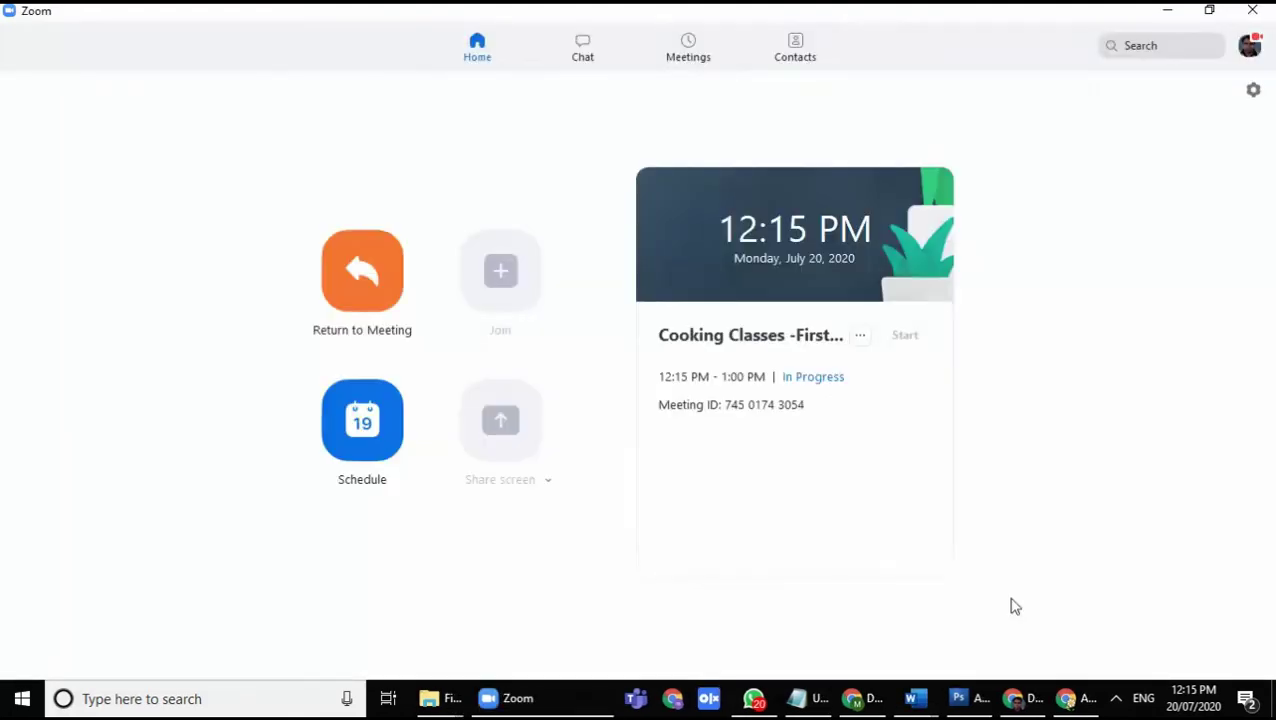
Step: Check the meeting toolbar's camera, participant invite and More menus while sharing
{"action": "left_click", "coordinate": [593, 20]}
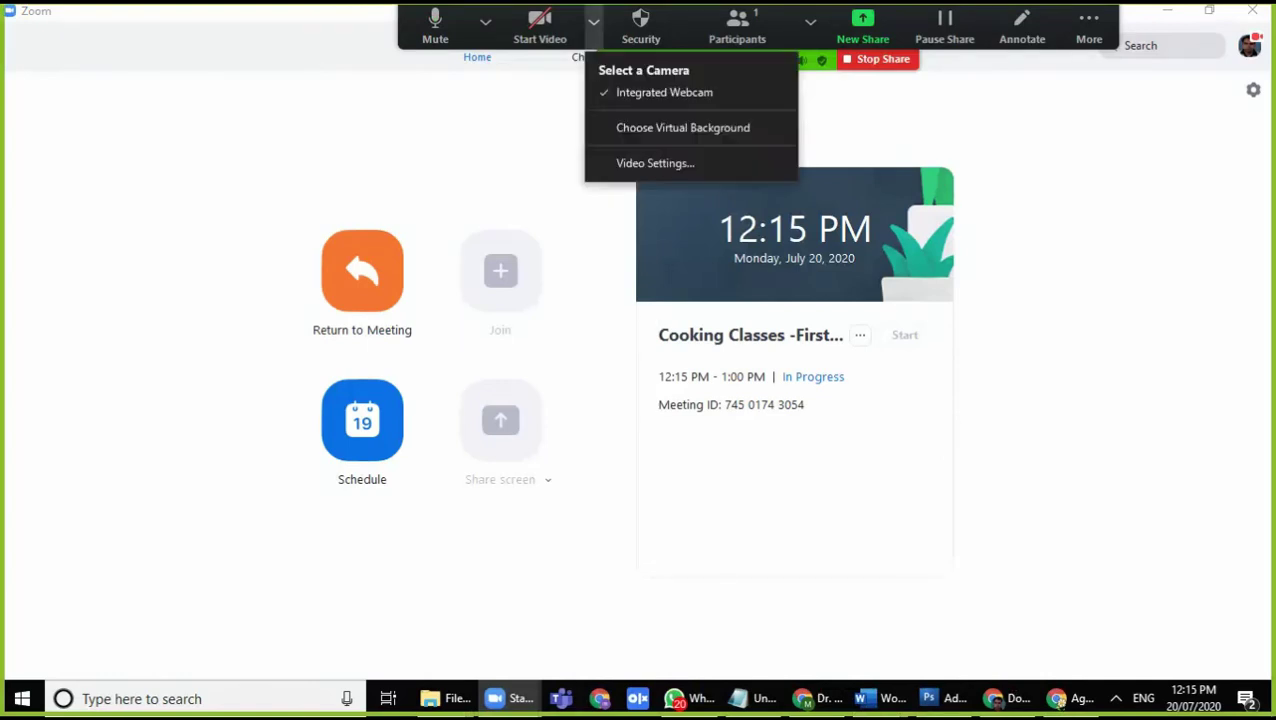
{"action": "left_click", "coordinate": [593, 20]}
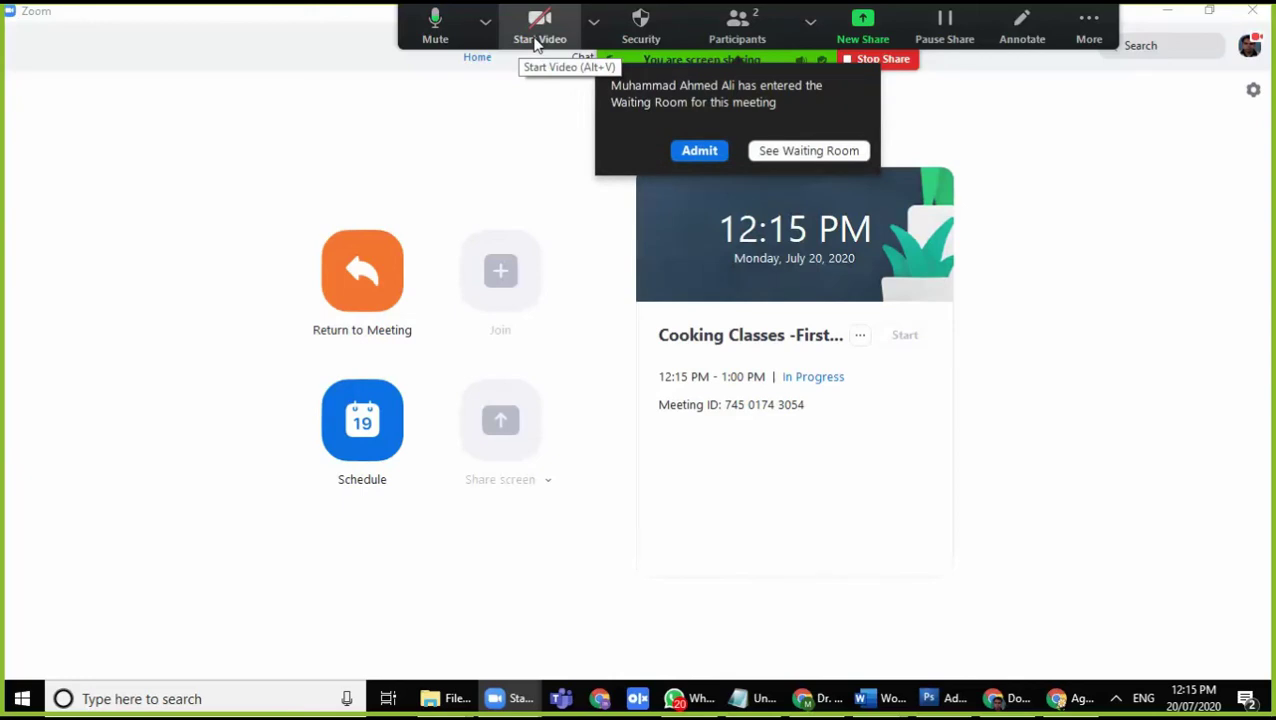
{"action": "left_click", "coordinate": [593, 20]}
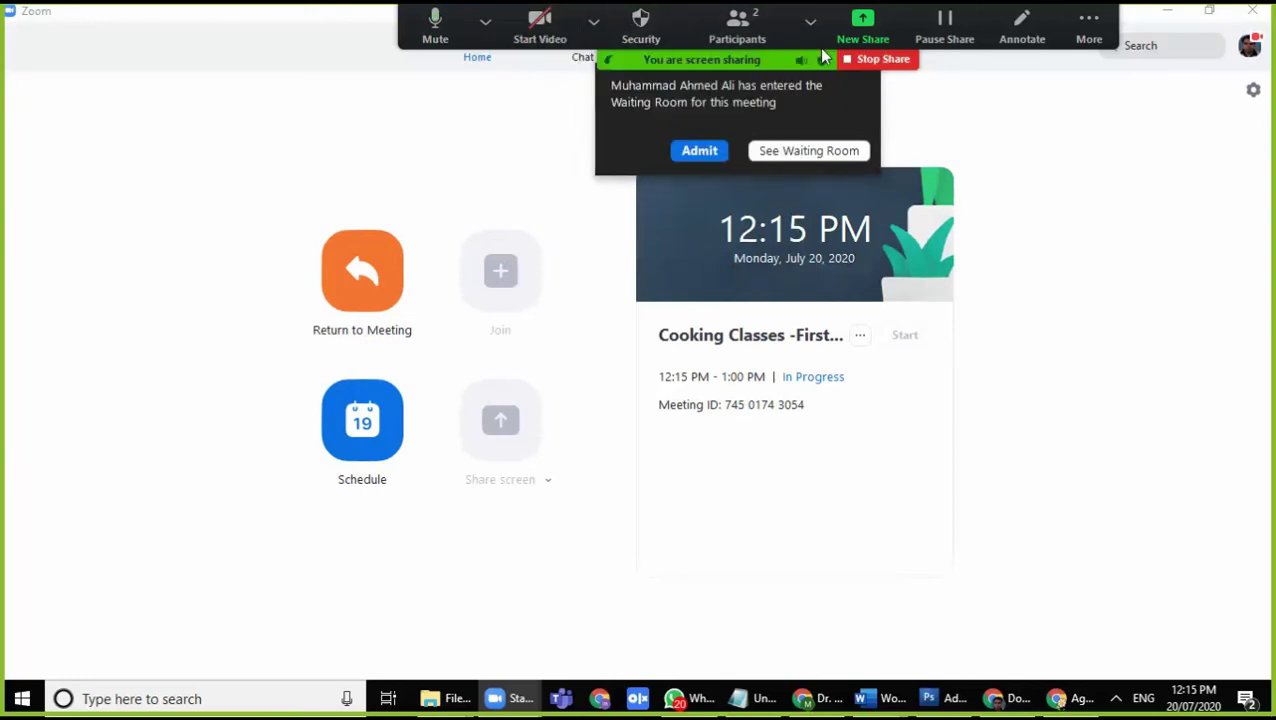
{"action": "left_click", "coordinate": [810, 20]}
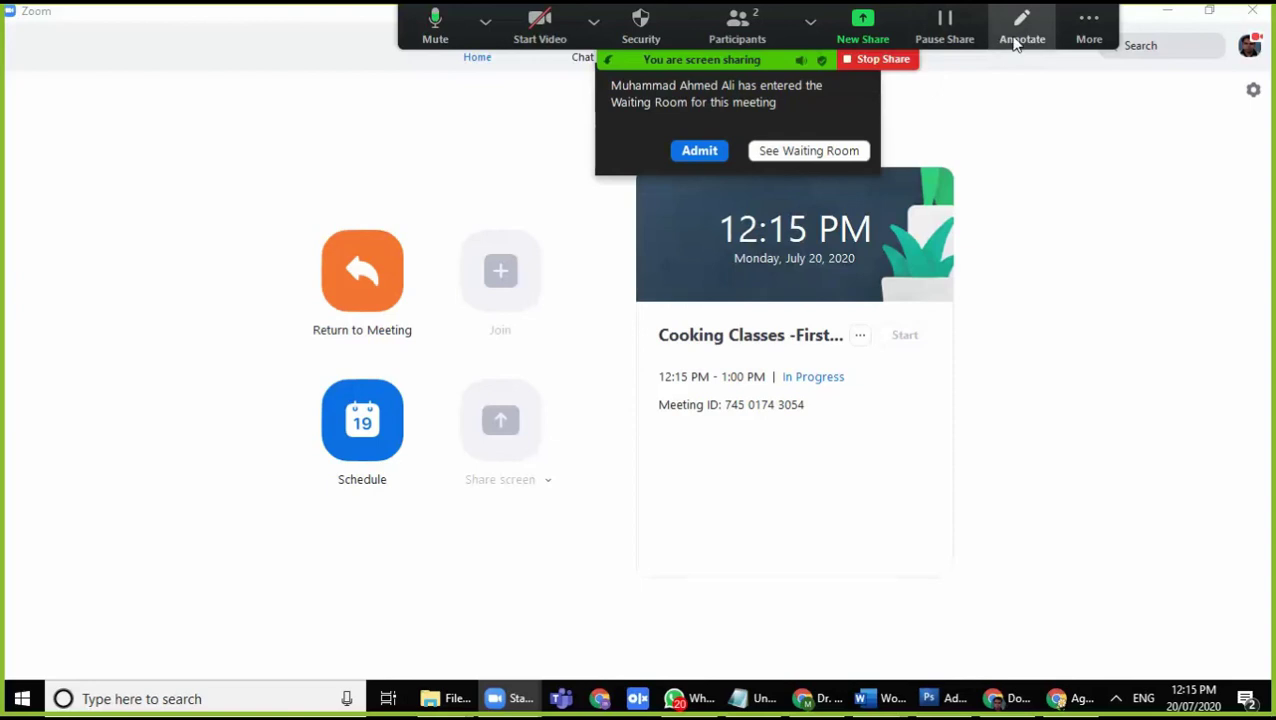
{"action": "left_click", "coordinate": [1098, 28]}
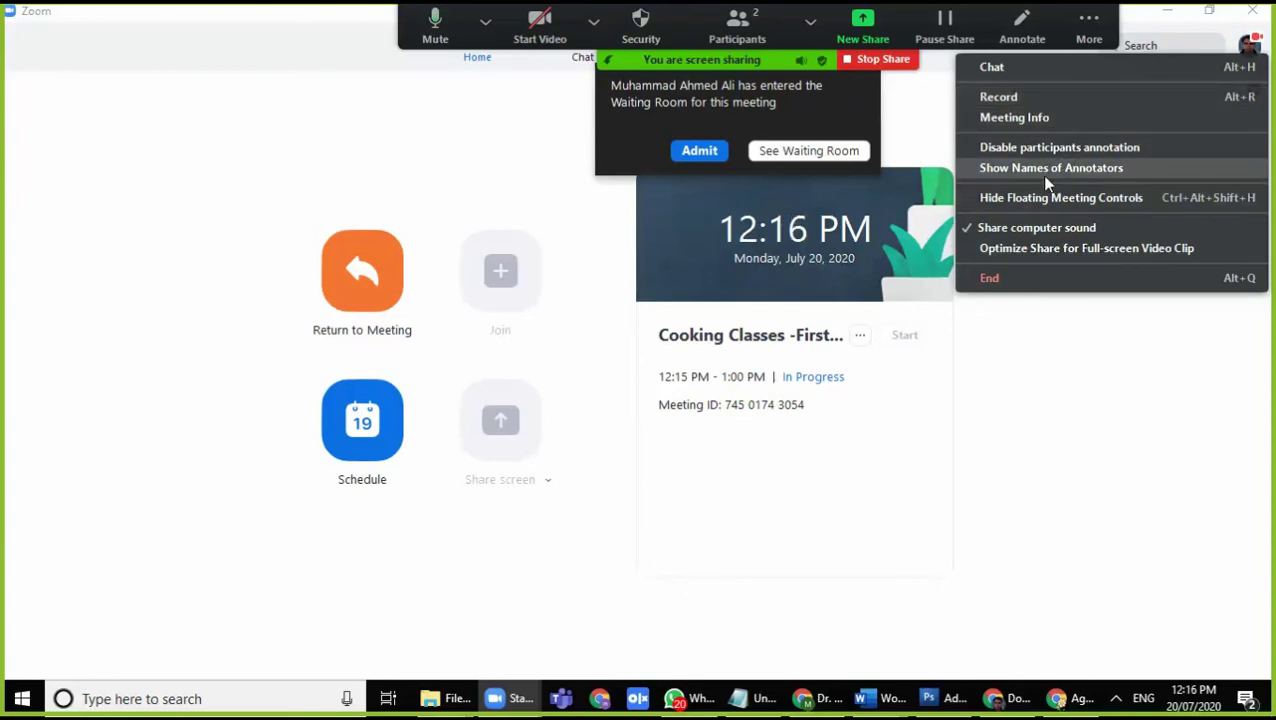
Step: Enable 'Place video next to the shared screen in the recording' in Recording settings, then close Settings
{"action": "left_click", "coordinate": [1032, 99]}
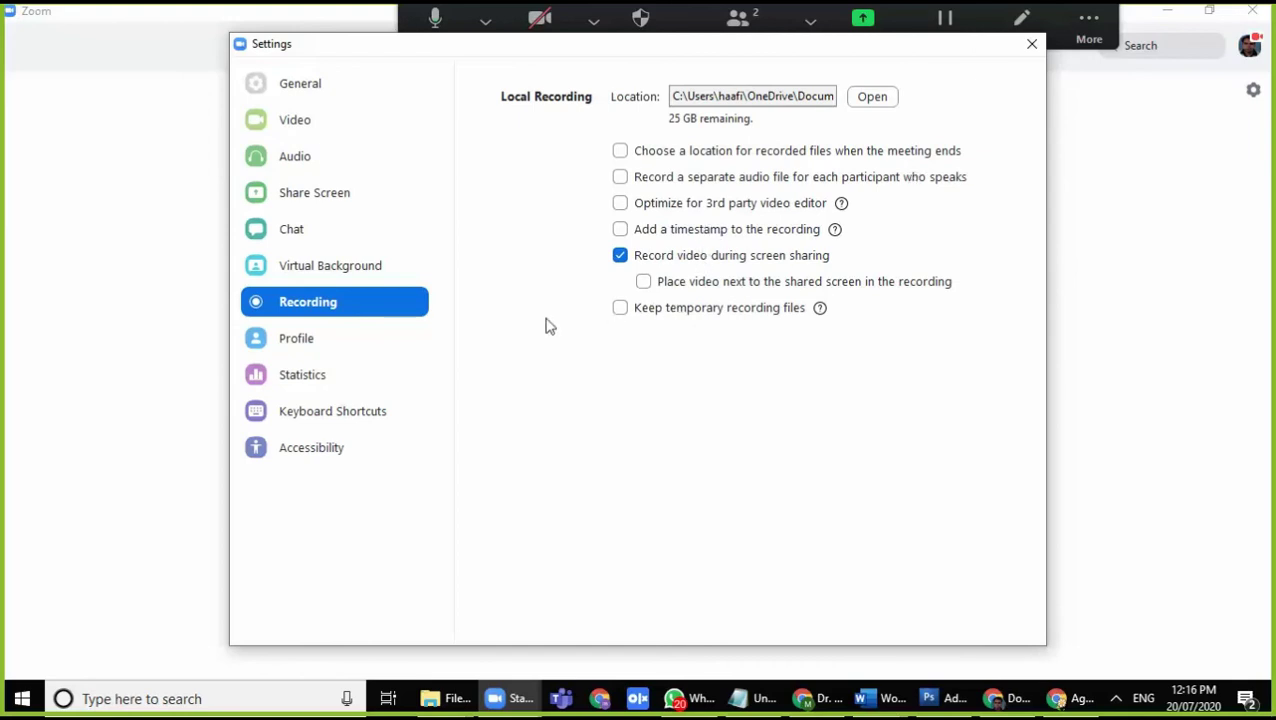
{"action": "double_click", "coordinate": [776, 97]}
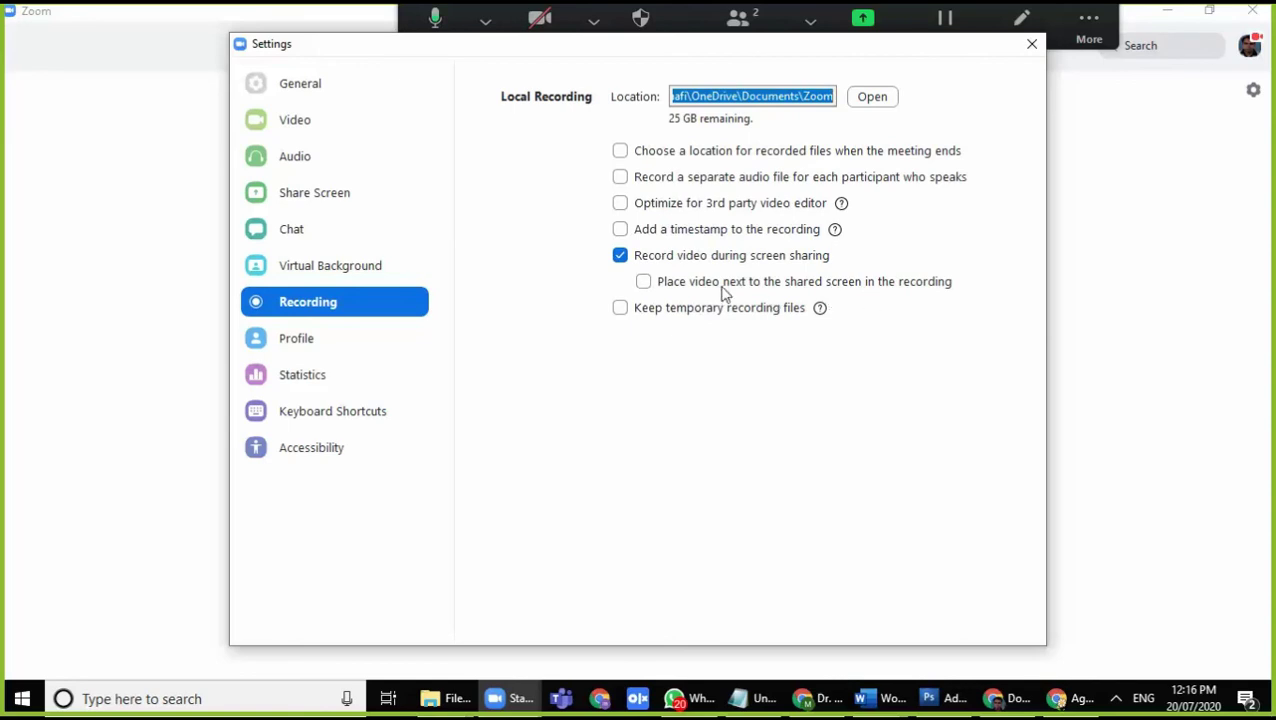
{"action": "left_click", "coordinate": [644, 282]}
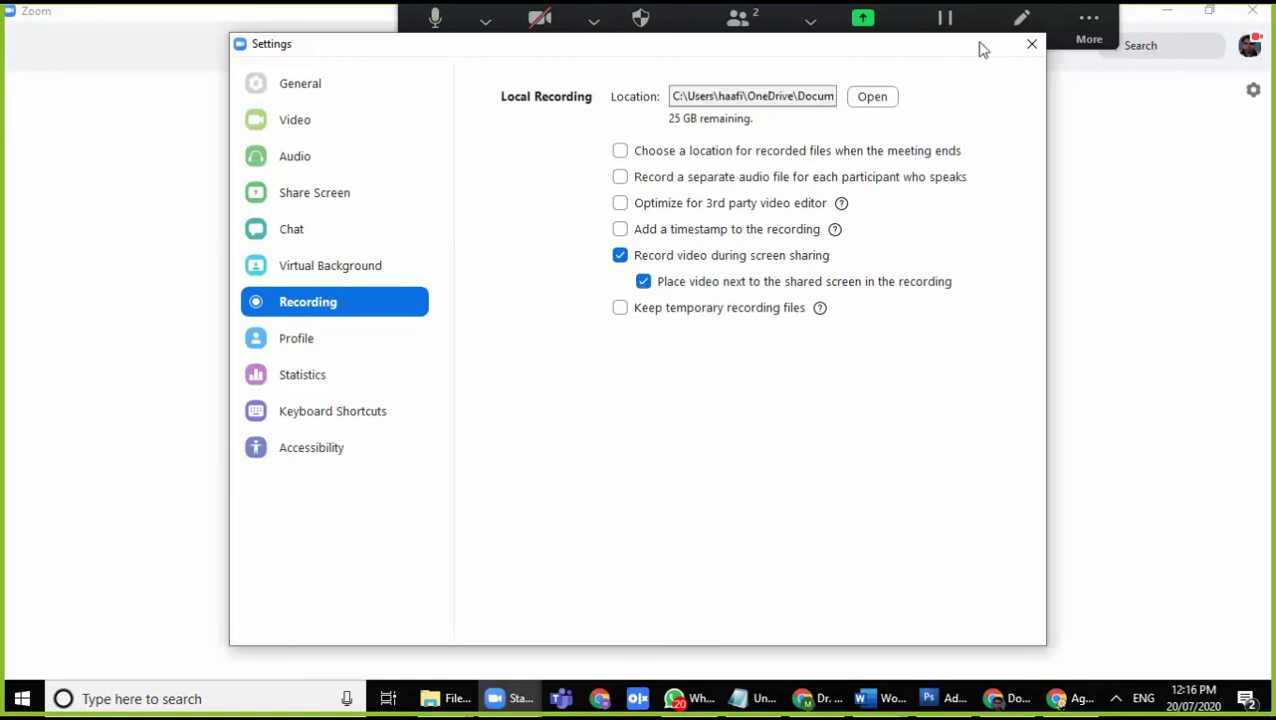
{"action": "left_click", "coordinate": [1032, 45]}
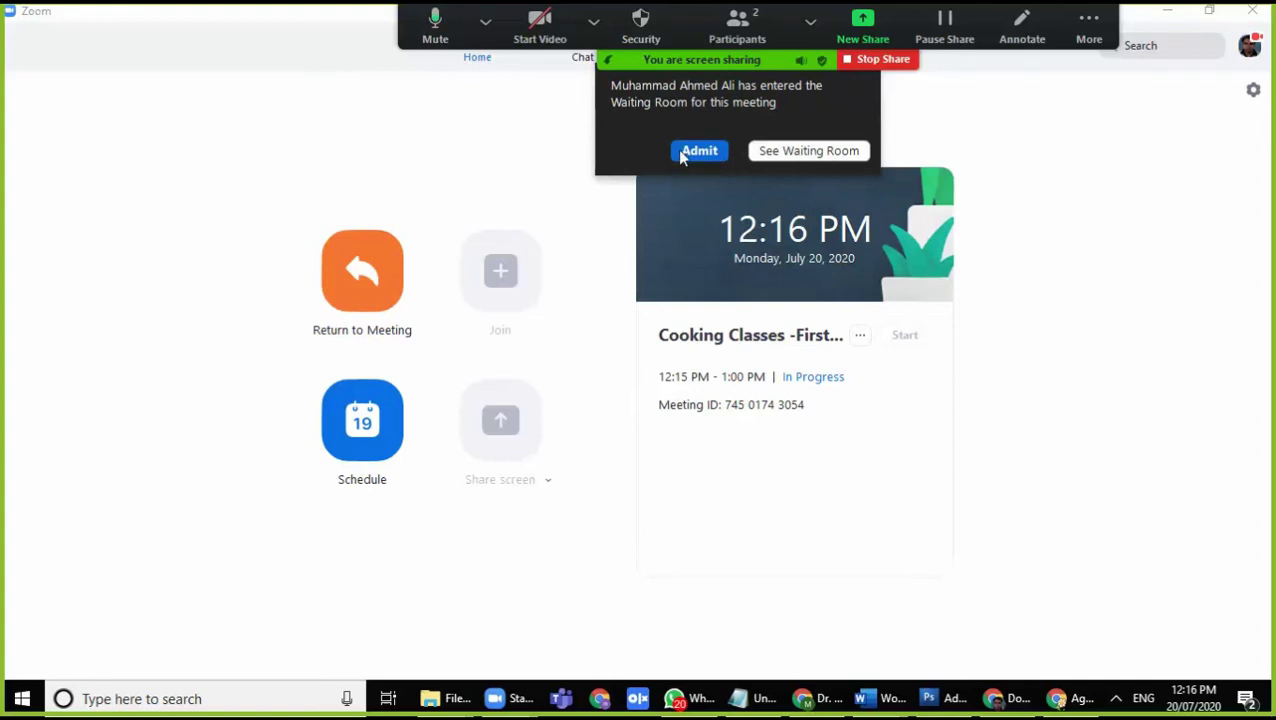
Step: Admit the attendee from the waiting room so two participants are in the meeting
{"action": "left_click", "coordinate": [803, 155]}
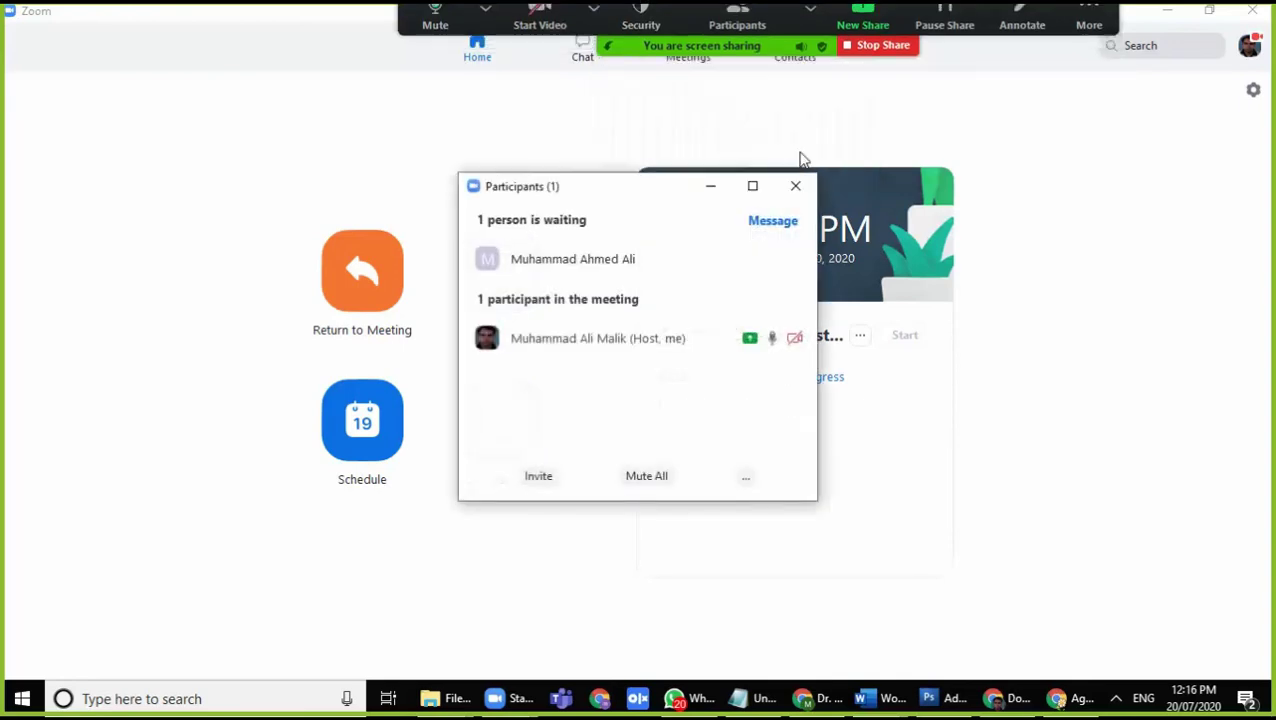
{"action": "mouse_move", "coordinate": [665, 276]}
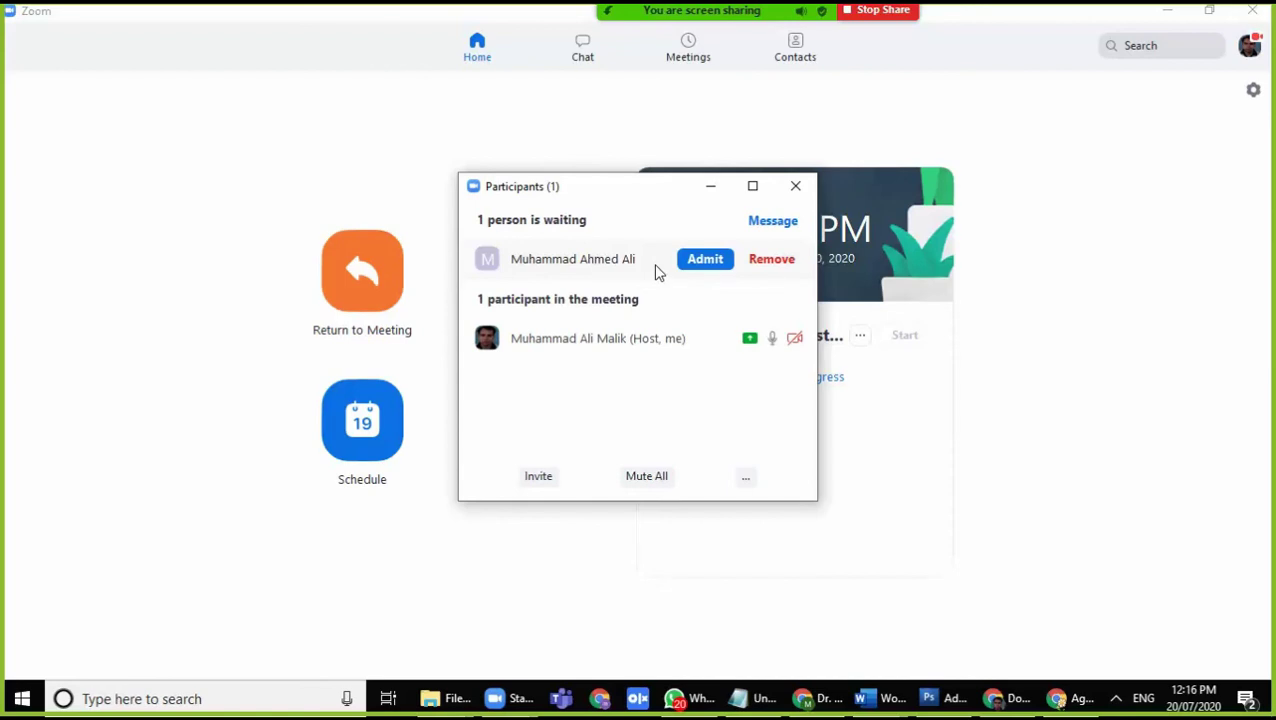
{"action": "left_click", "coordinate": [706, 266]}
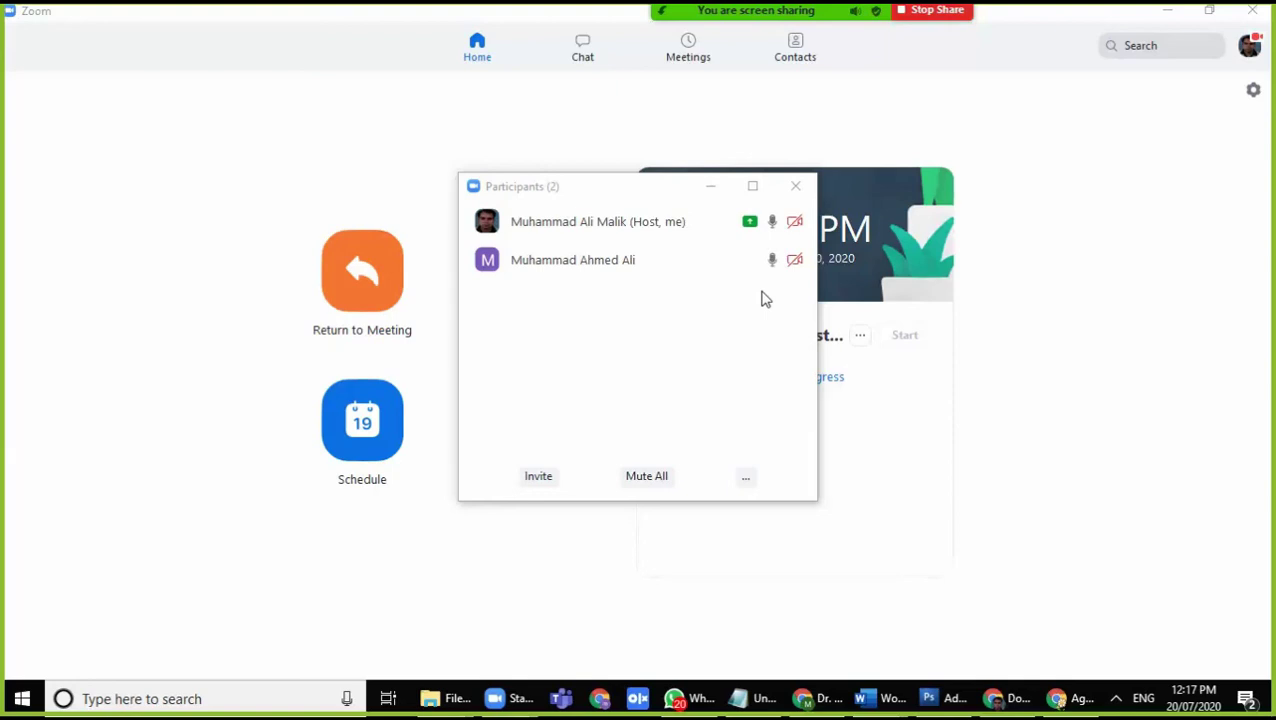
{"action": "mouse_move", "coordinate": [793, 277]}
Step: Ask the admitted attendee to start video via their More menu in Participants
{"action": "left_click", "coordinate": [790, 268]}
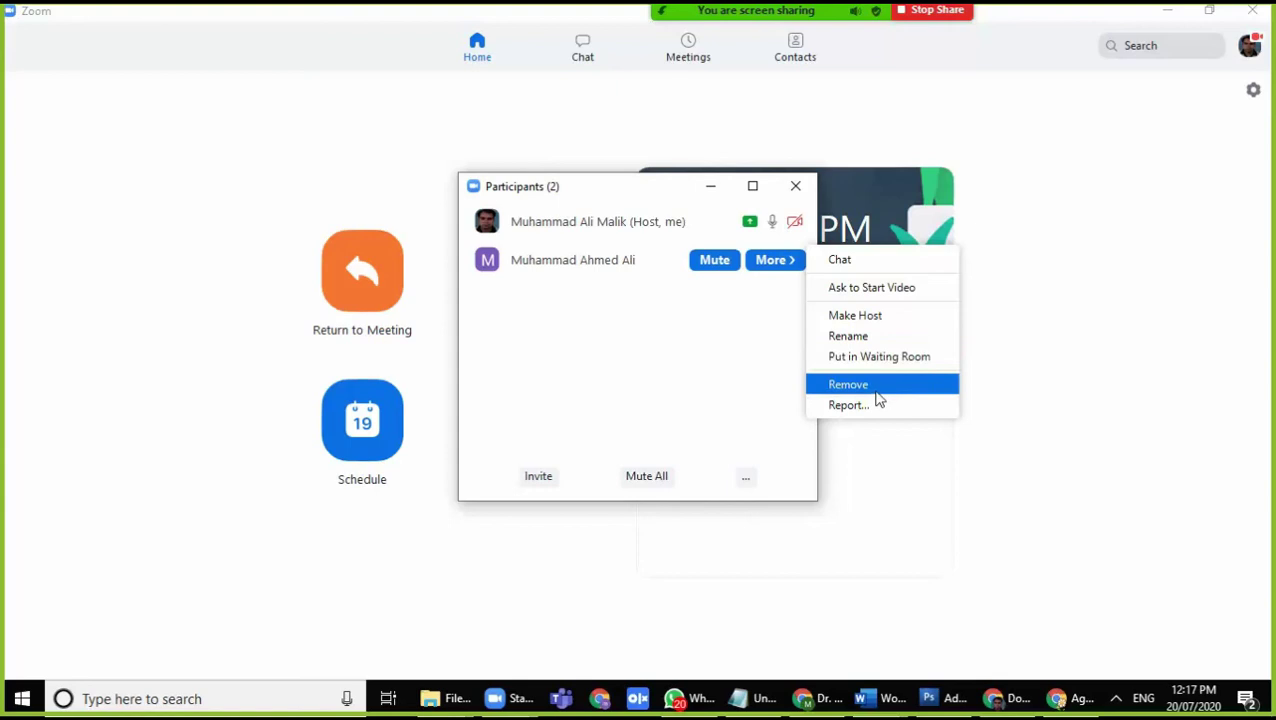
{"action": "left_click", "coordinate": [877, 290]}
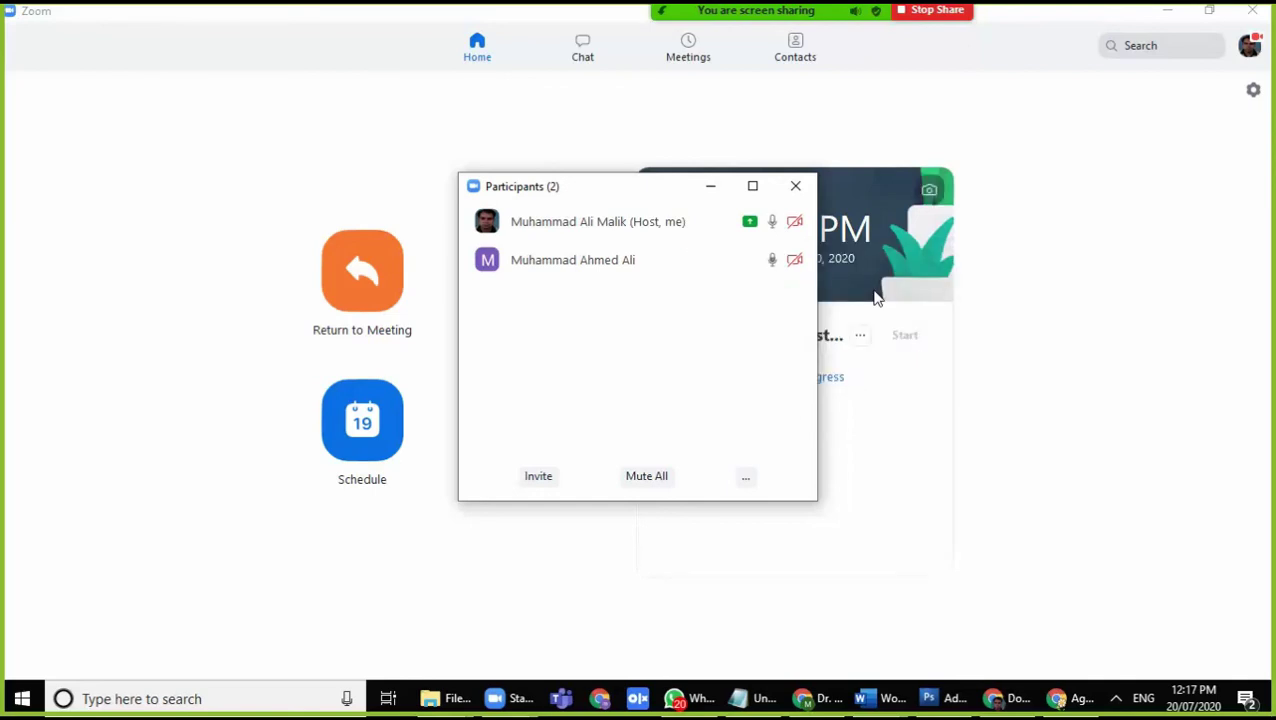
{"action": "mouse_move", "coordinate": [808, 268]}
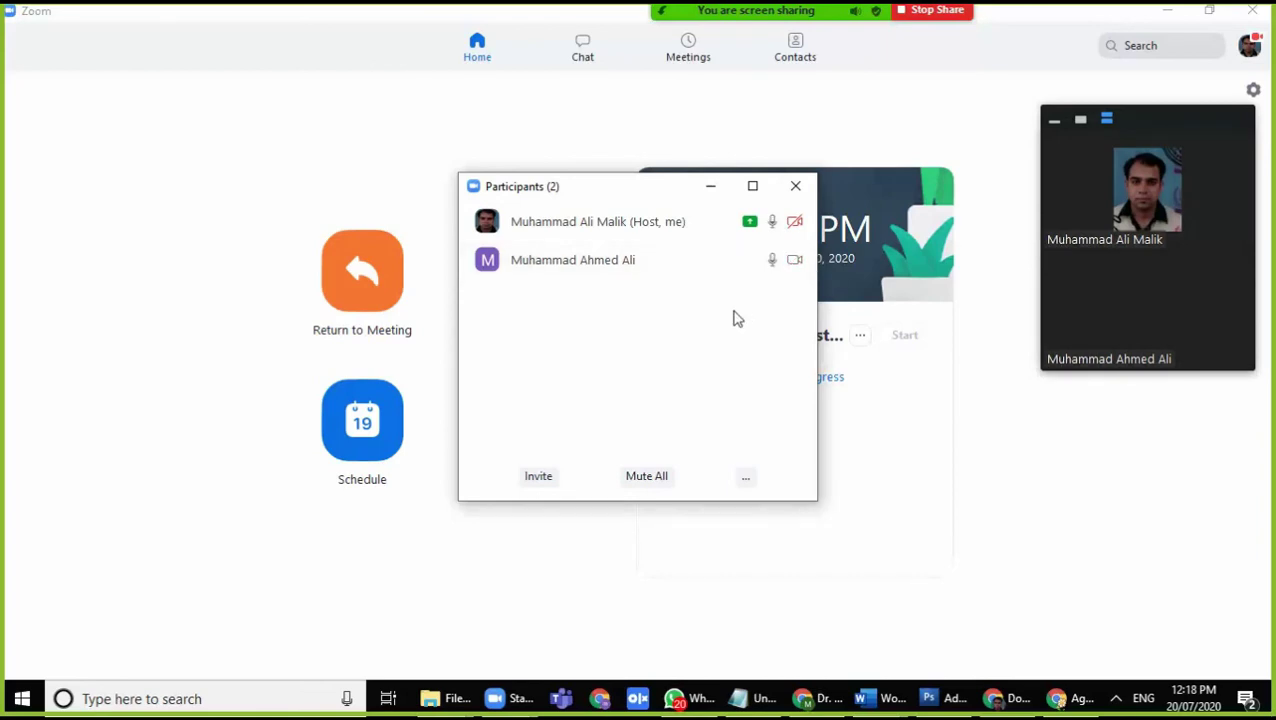
{"action": "mouse_move", "coordinate": [1103, 352]}
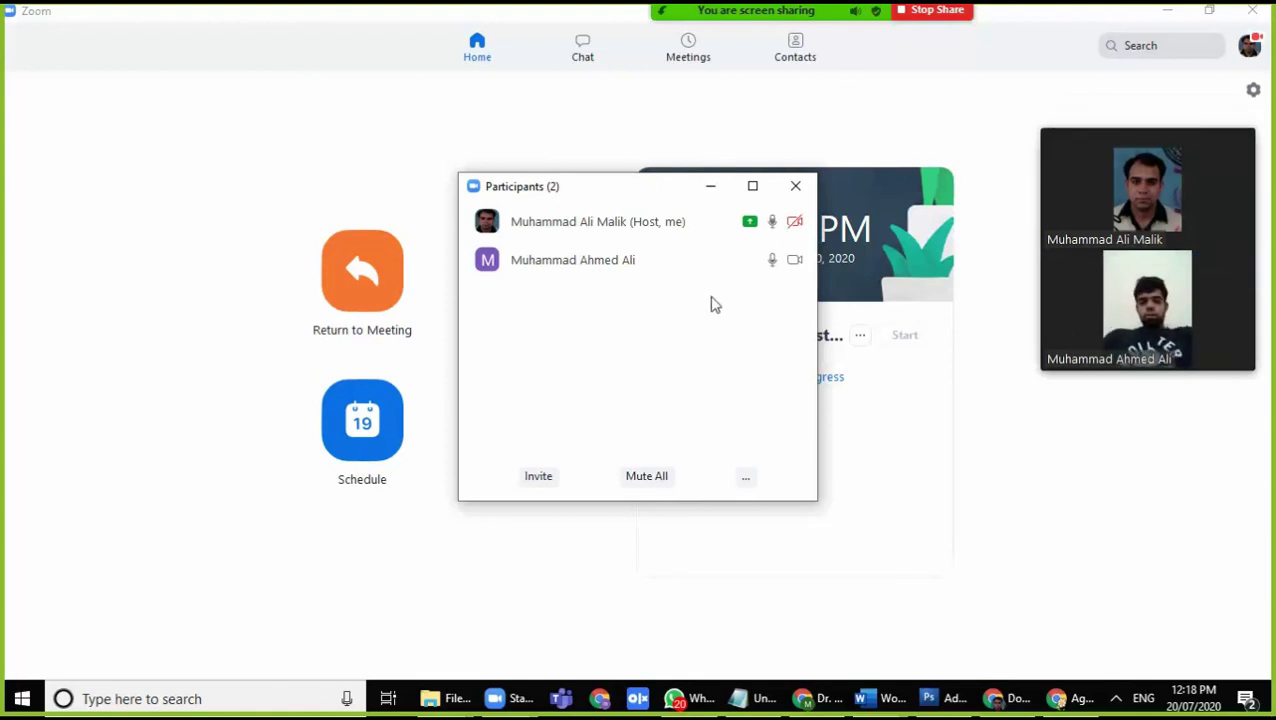
{"action": "mouse_move", "coordinate": [754, 272]}
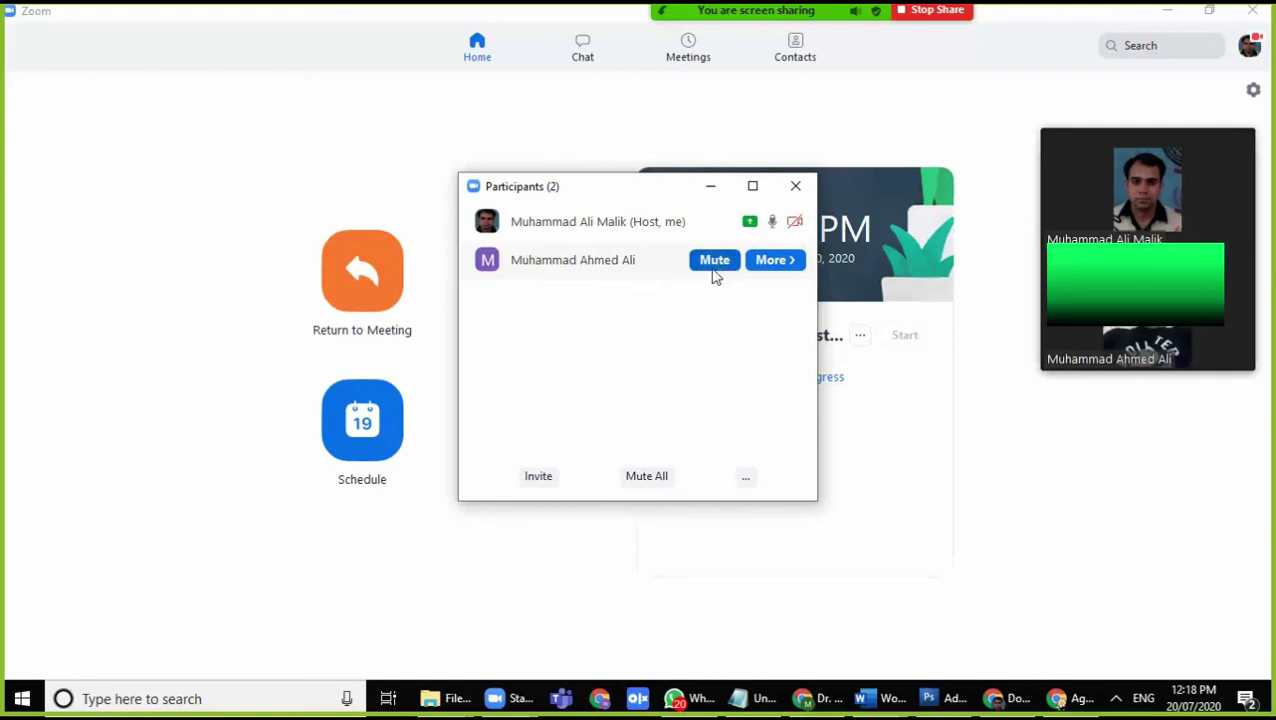
Step: Mute the attendee's microphone, then move and minimize the Participants window
{"action": "left_click", "coordinate": [706, 266]}
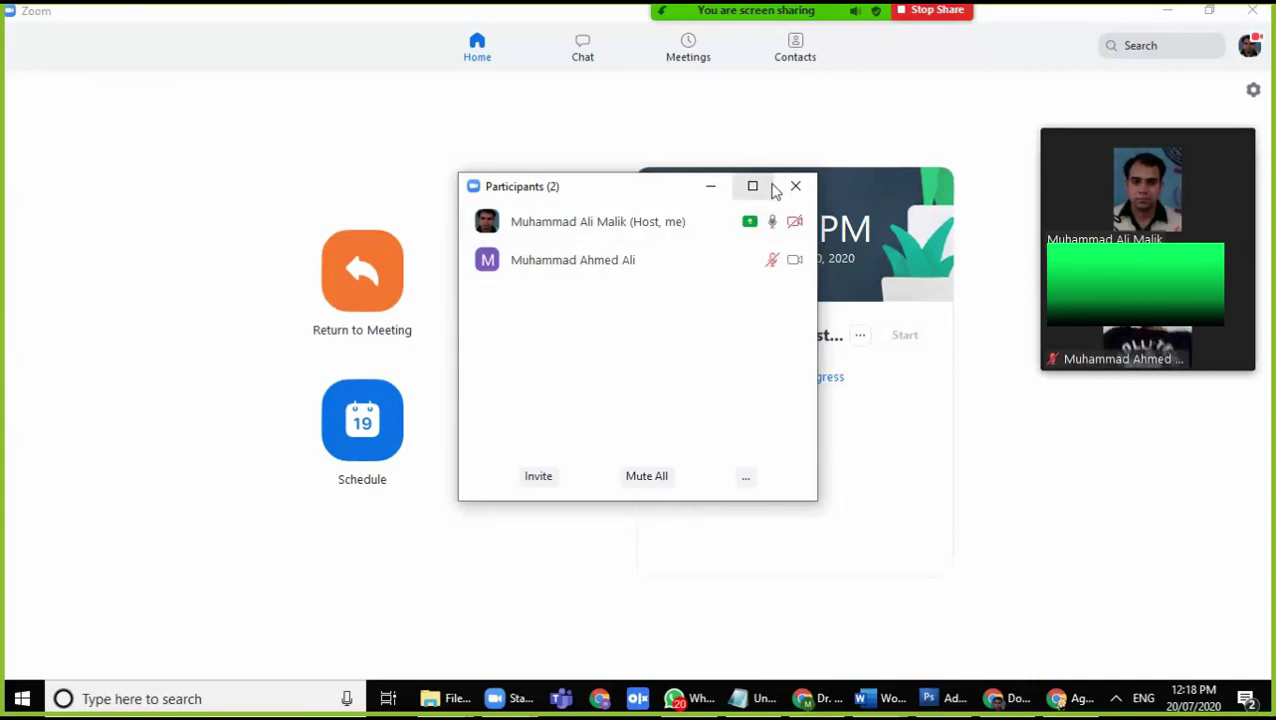
{"action": "mouse_move", "coordinate": [752, 284]}
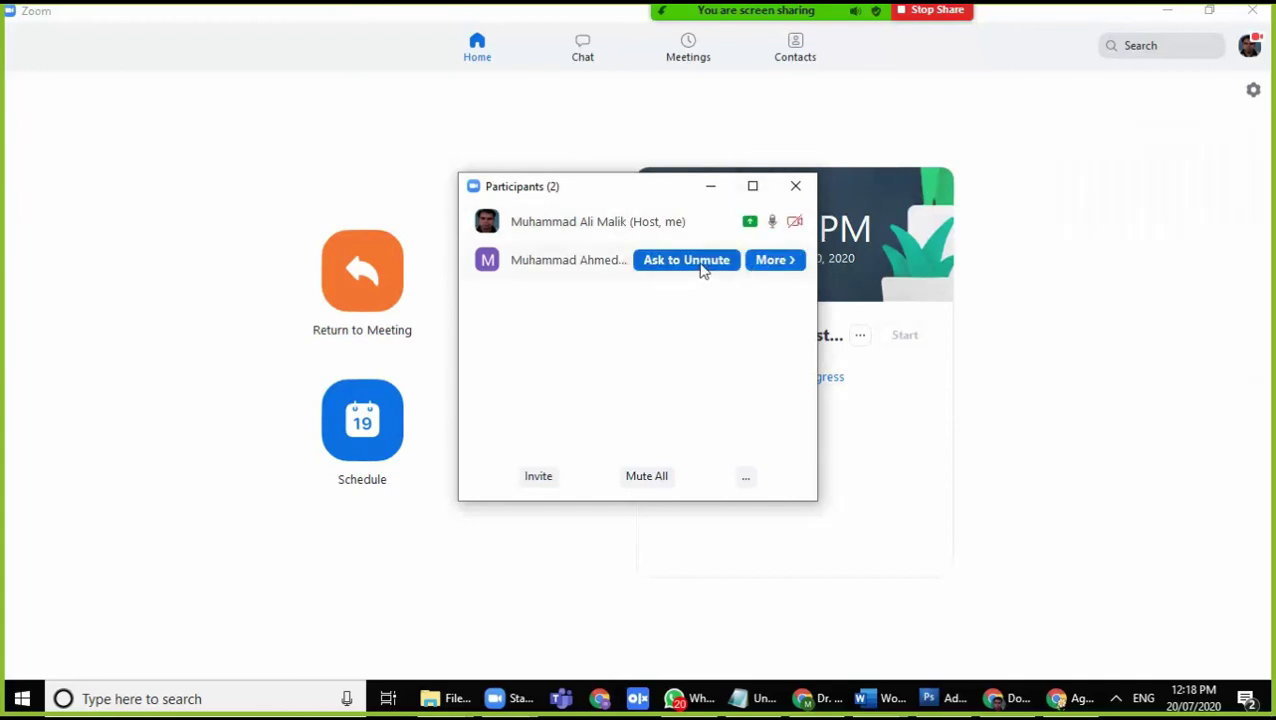
{"action": "left_click", "coordinate": [782, 272]}
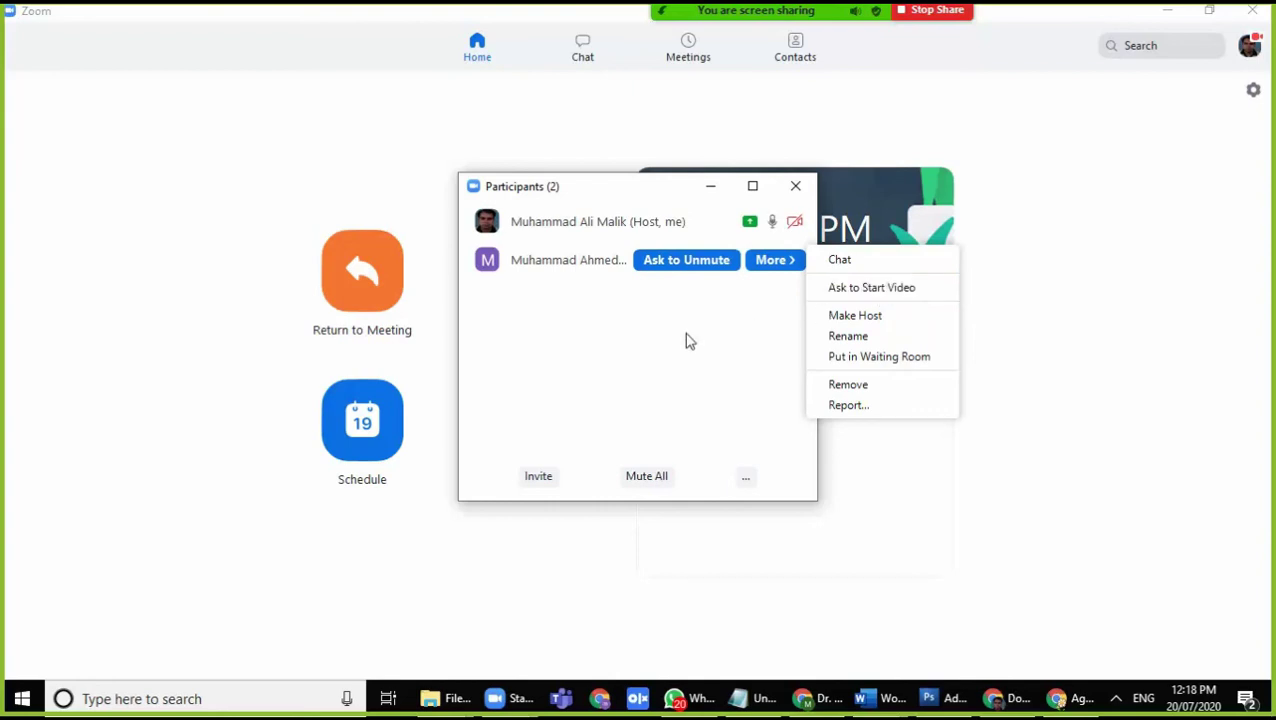
{"action": "left_click", "coordinate": [640, 359]}
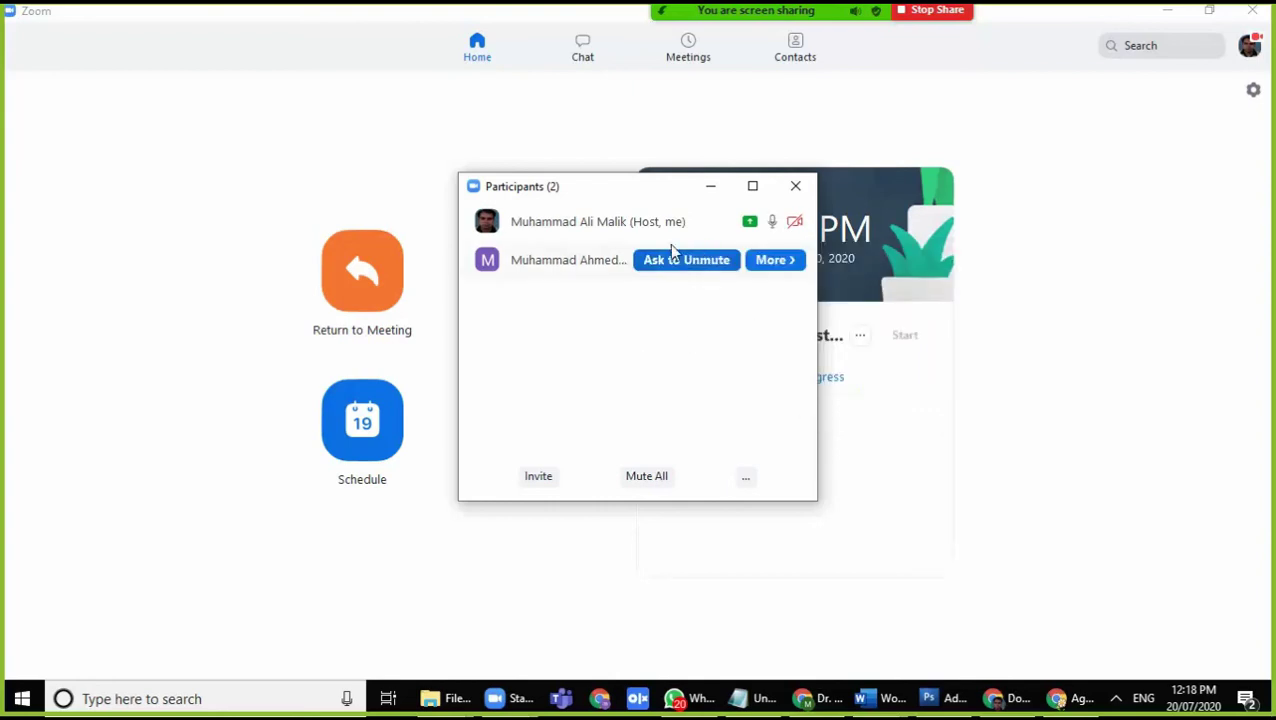
{"action": "left_click_drag", "start_coordinate": [595, 185], "coordinate": [611, 181]}
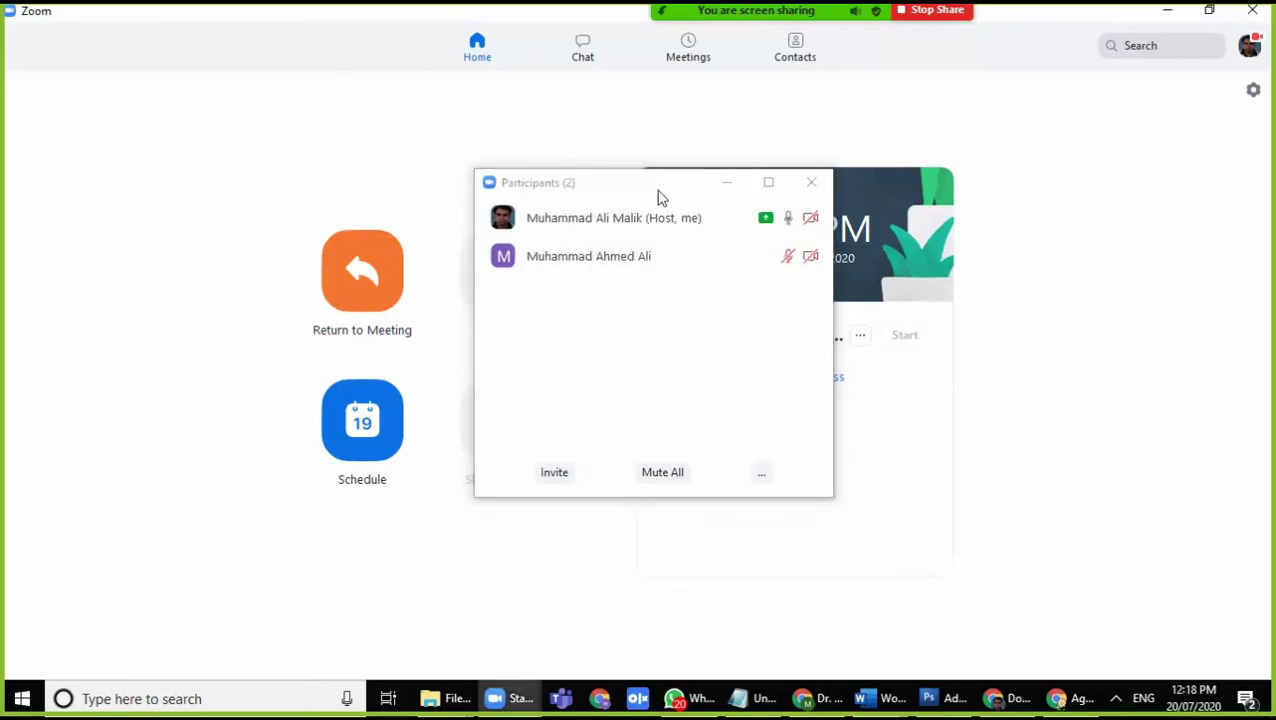
{"action": "left_click", "coordinate": [726, 185]}
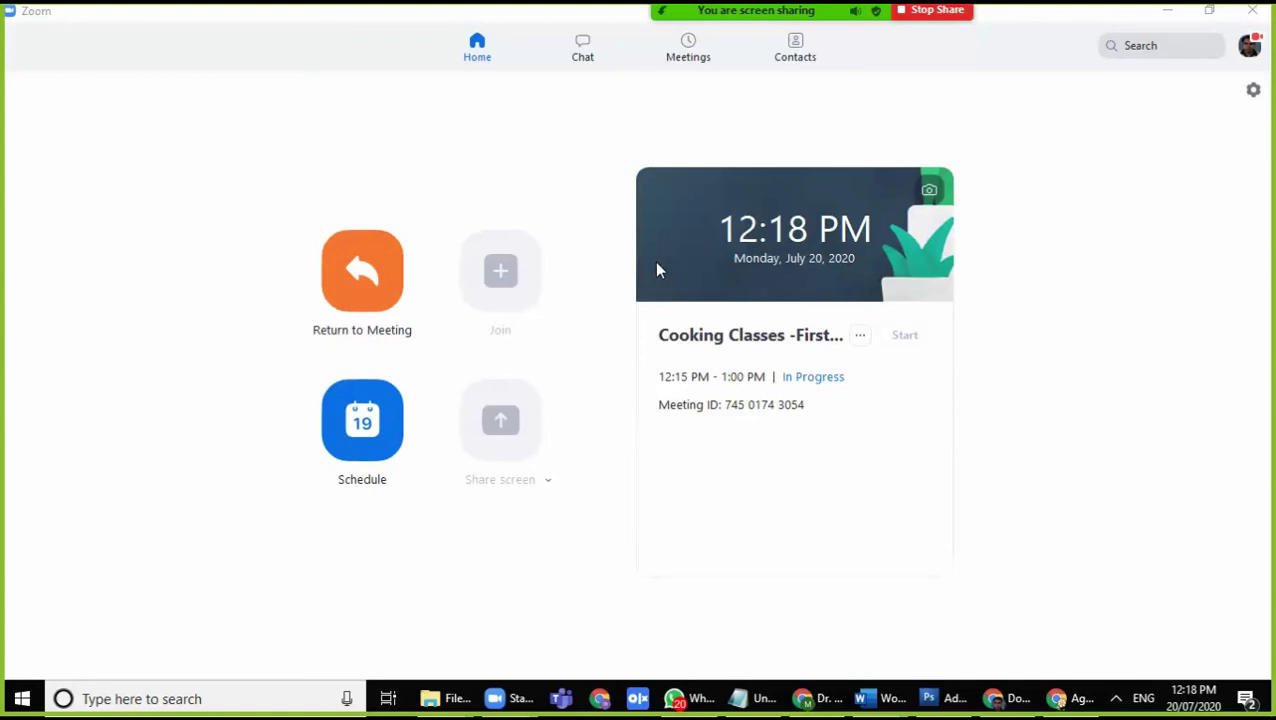
{"action": "mouse_move", "coordinate": [726, 17]}
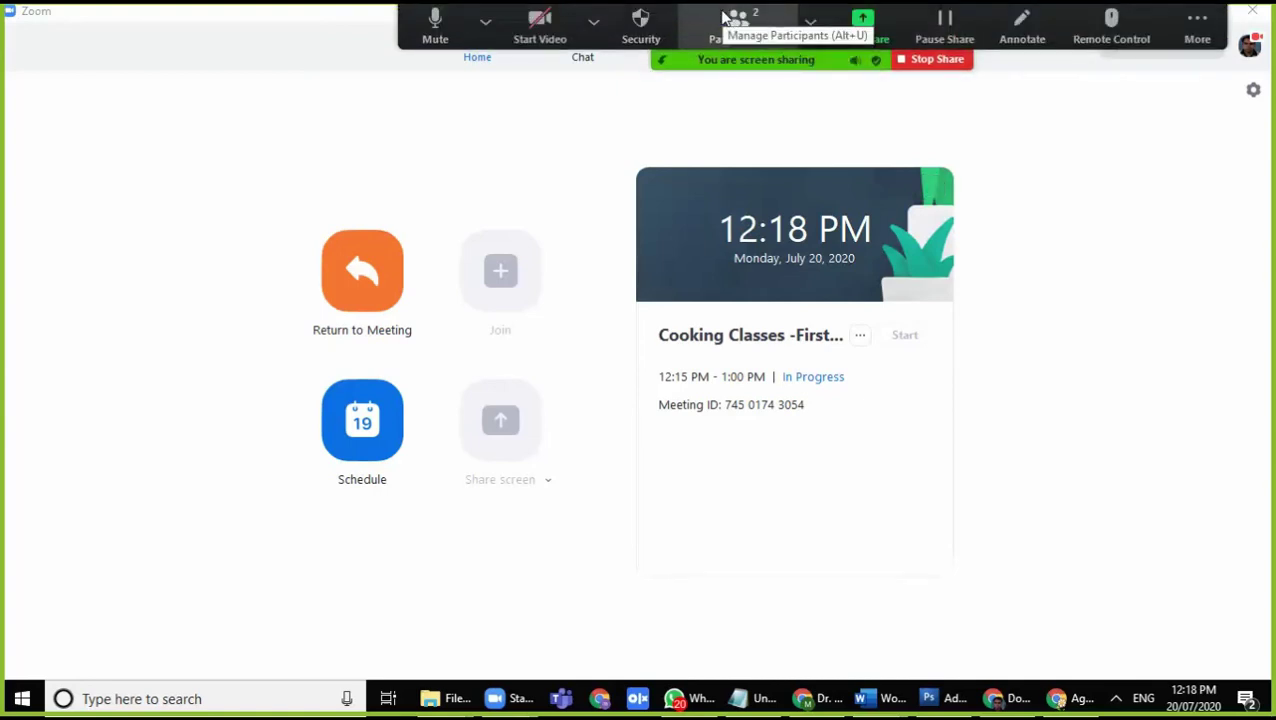
{"action": "left_click", "coordinate": [485, 21]}
{"action": "left_click", "coordinate": [441, 35]}
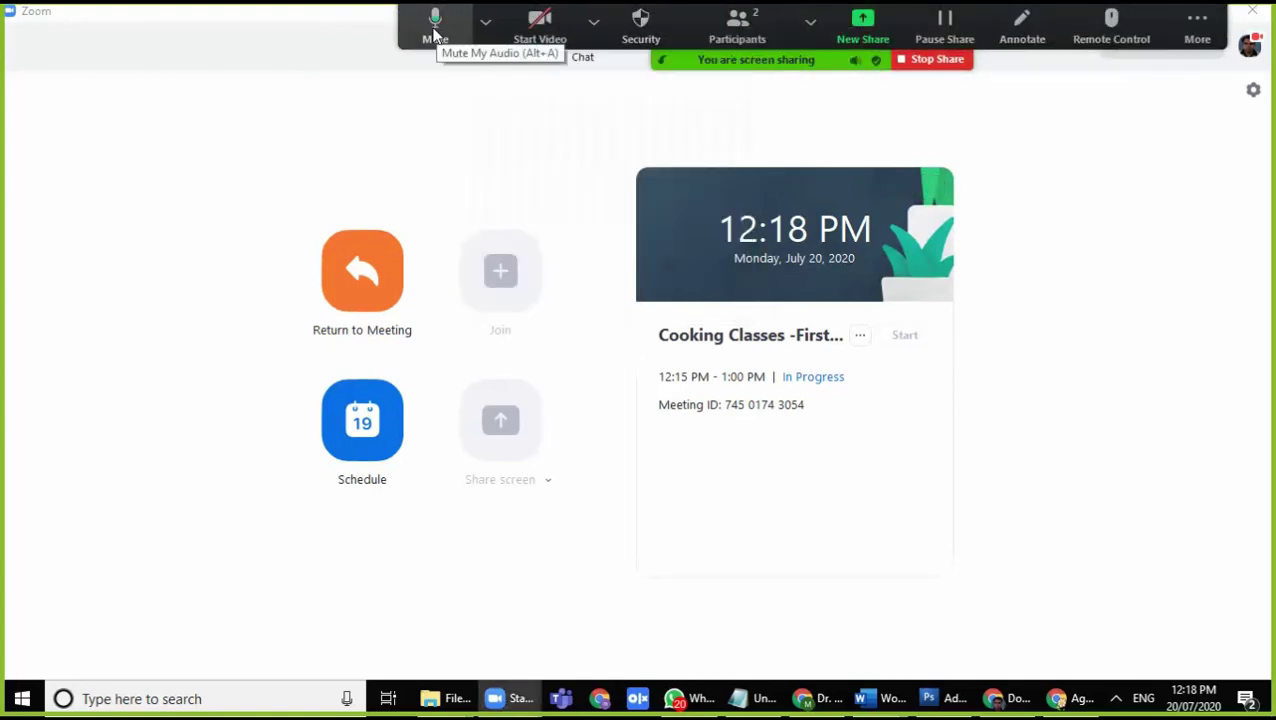
{"action": "left_click", "coordinate": [433, 33]}
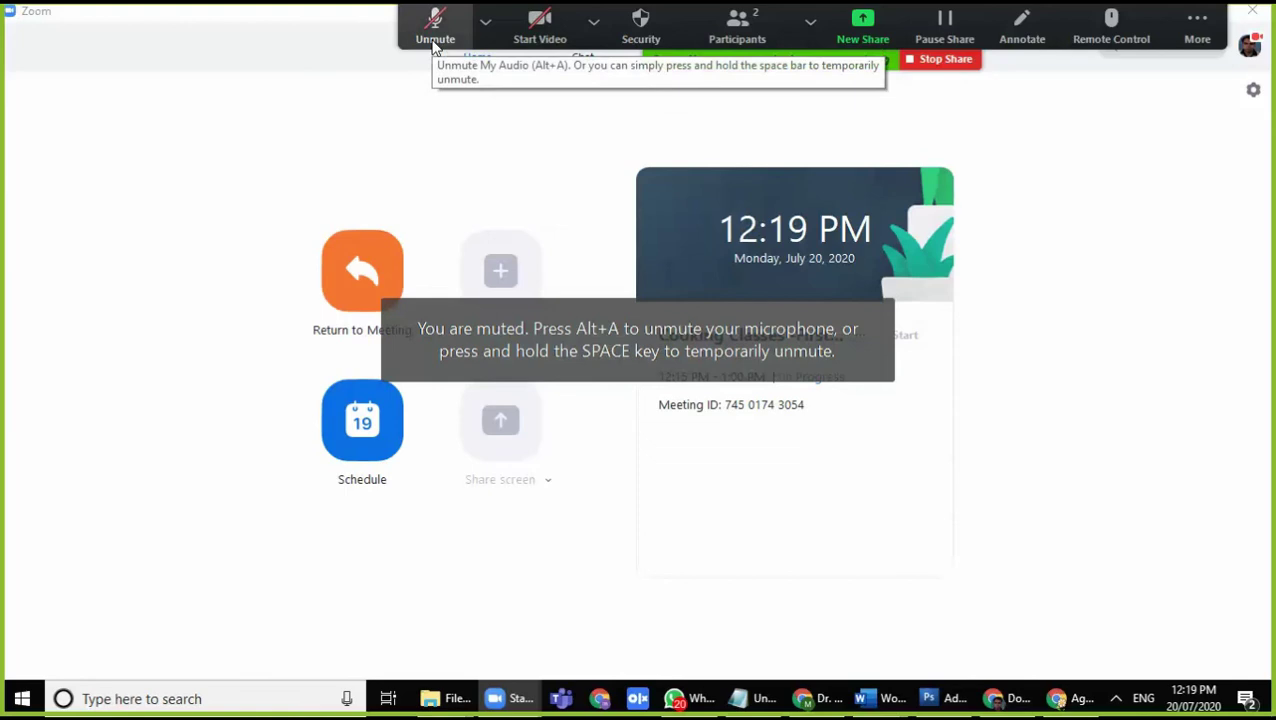
{"action": "left_click", "coordinate": [433, 35]}
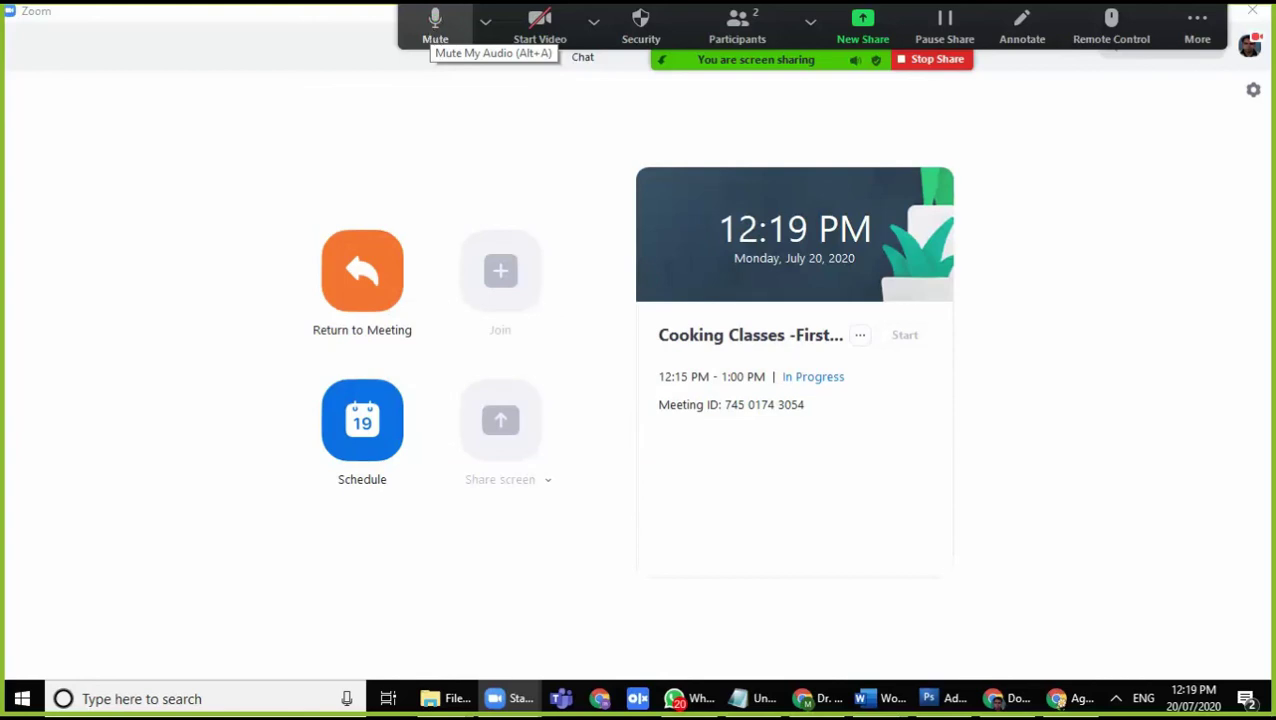
{"action": "mouse_move", "coordinate": [1180, 45]}
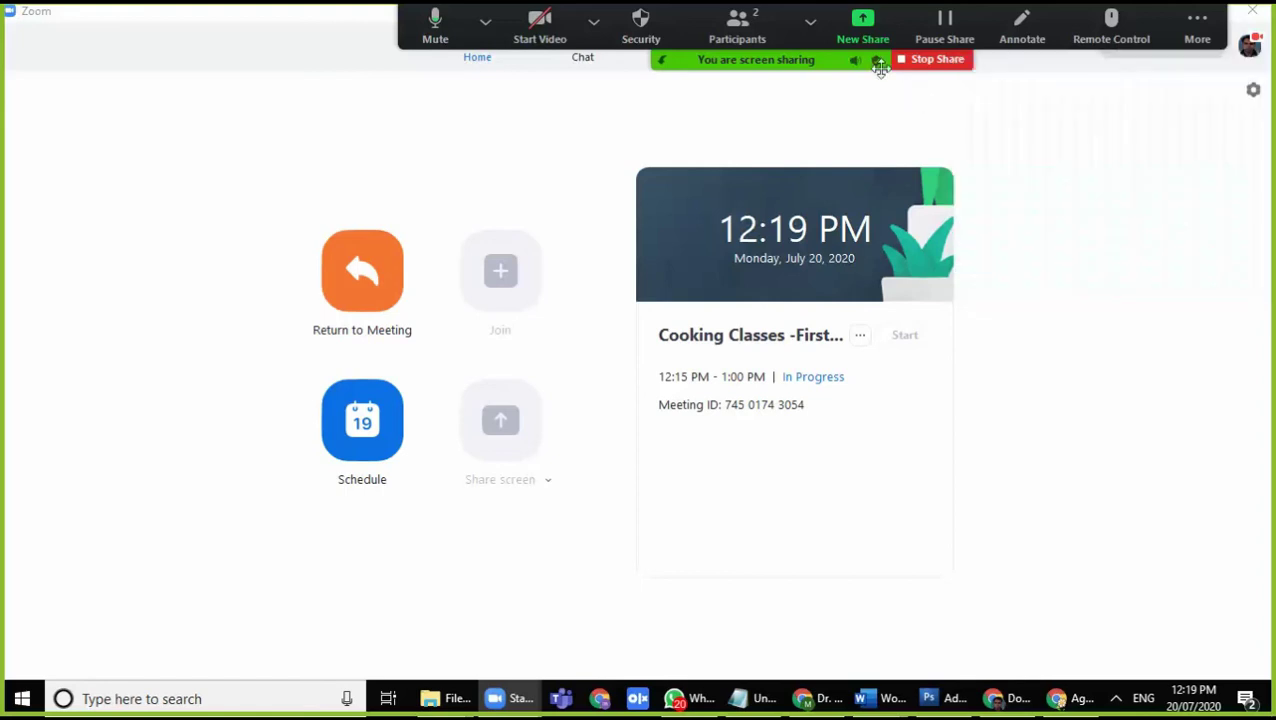
{"action": "left_click", "coordinate": [810, 20]}
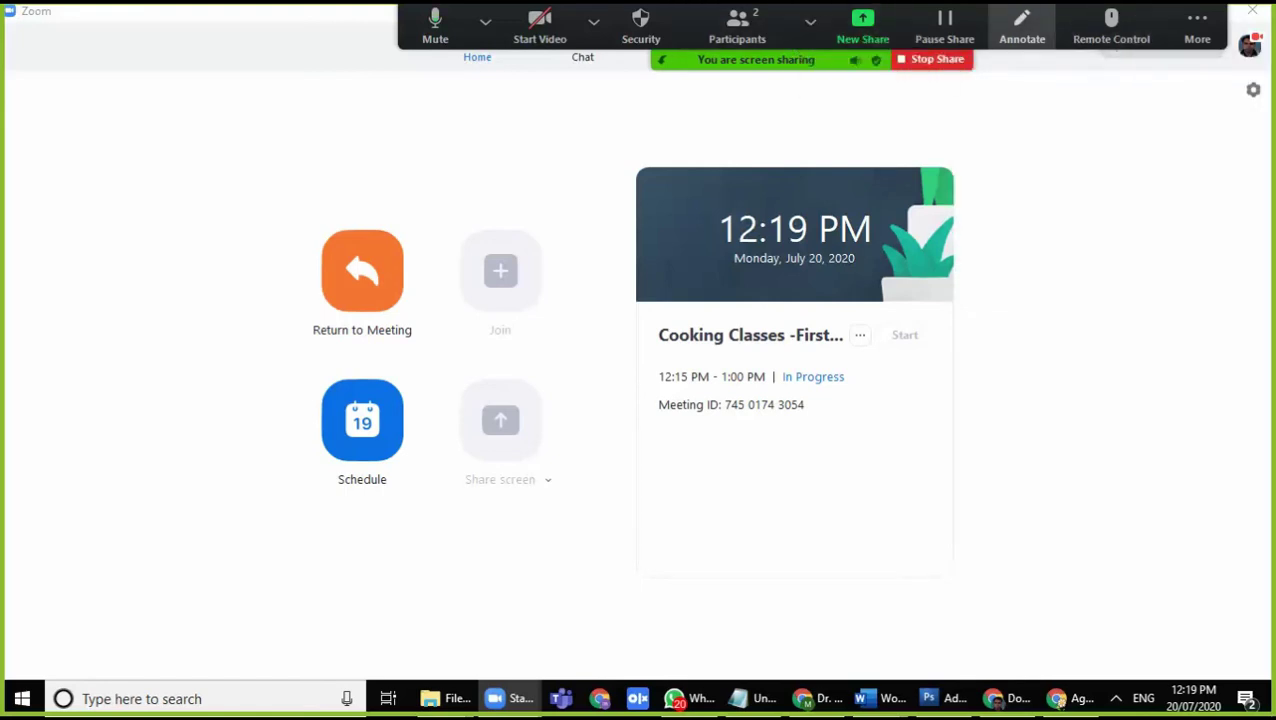
Step: Stop screen sharing and end the Cooking Classes meeting for all participants
{"action": "left_click", "coordinate": [922, 62]}
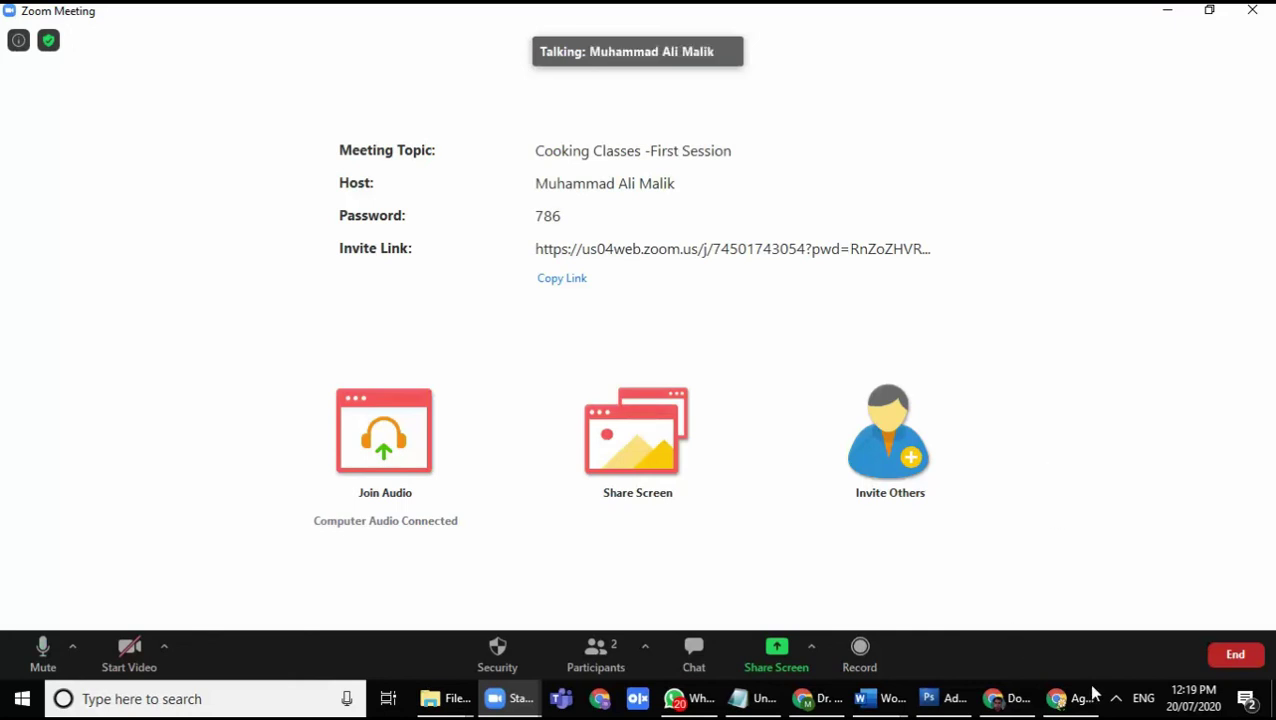
{"action": "left_click", "coordinate": [1226, 655]}
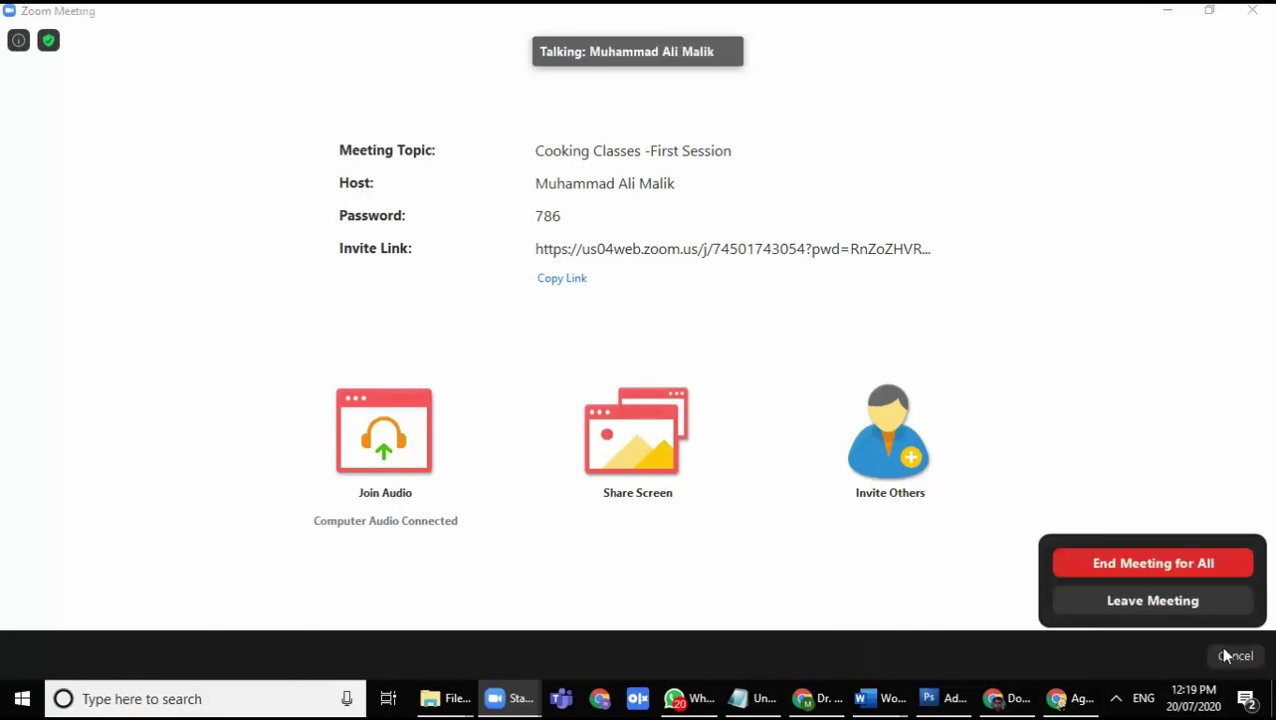
{"action": "left_click", "coordinate": [1156, 566]}
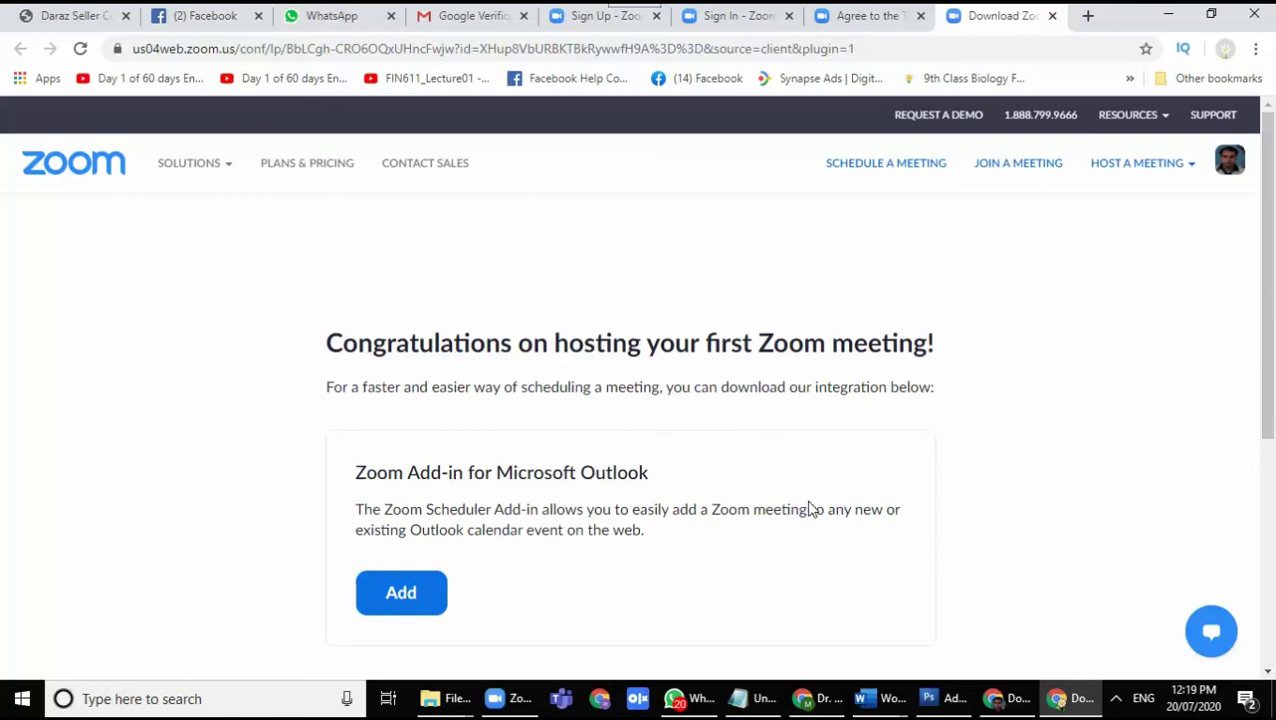
{"action": "left_click", "coordinate": [1116, 698]}
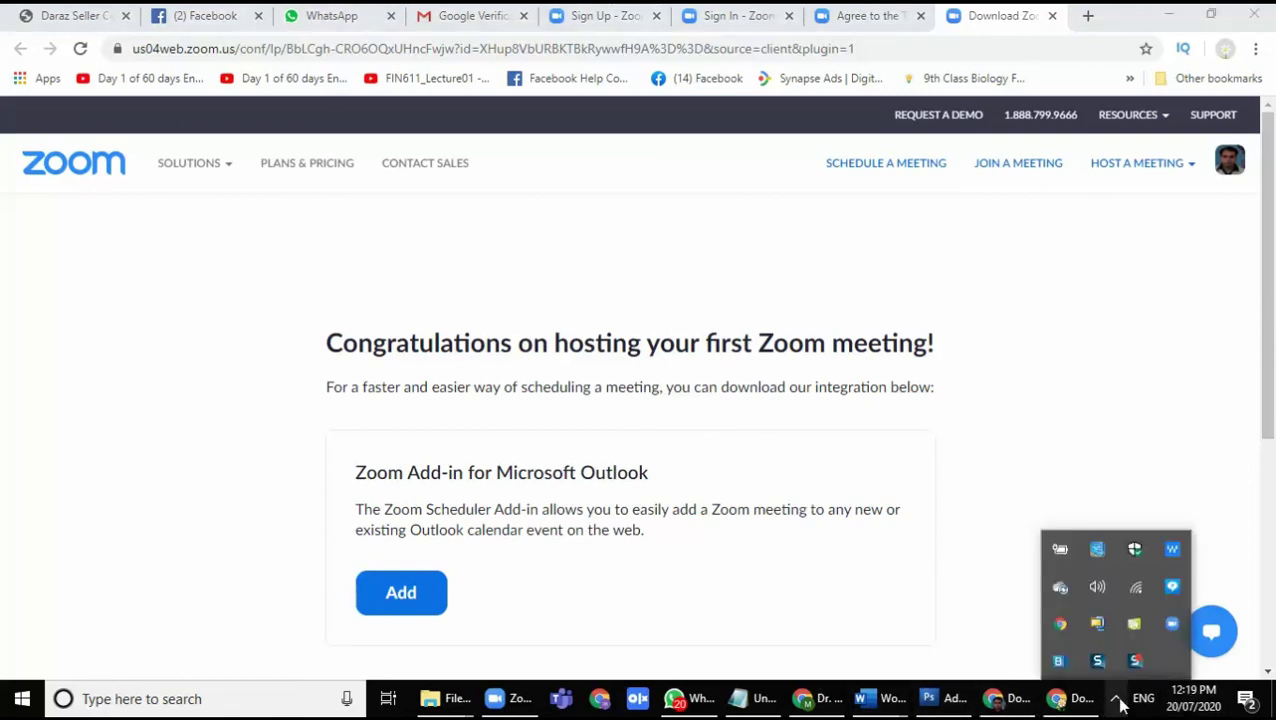